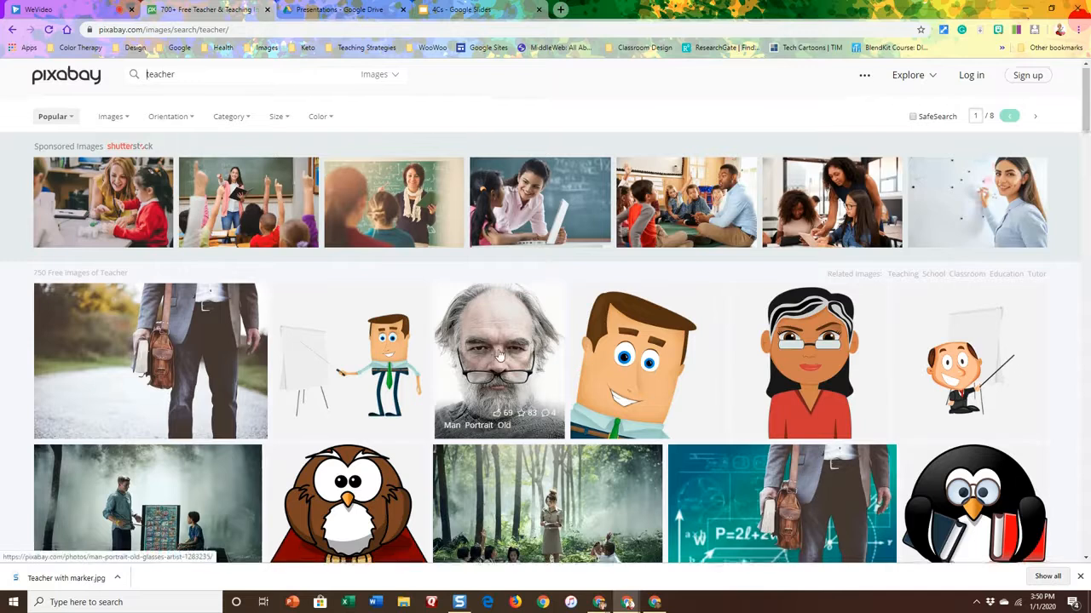
# Find the smiling teacher writing "Future Projections" on a chalkboard in the Pixabay results and open her photo page
pyautogui.scroll(-2, 503, 352)
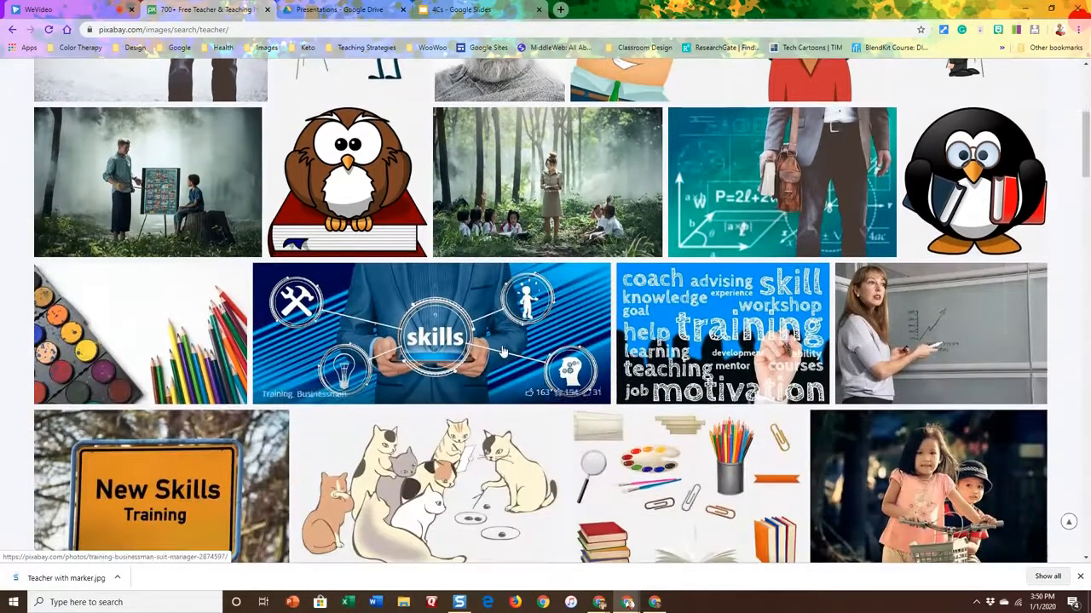
pyautogui.scroll(-2, 503, 352)
pyautogui.scroll(-2, 502, 352)
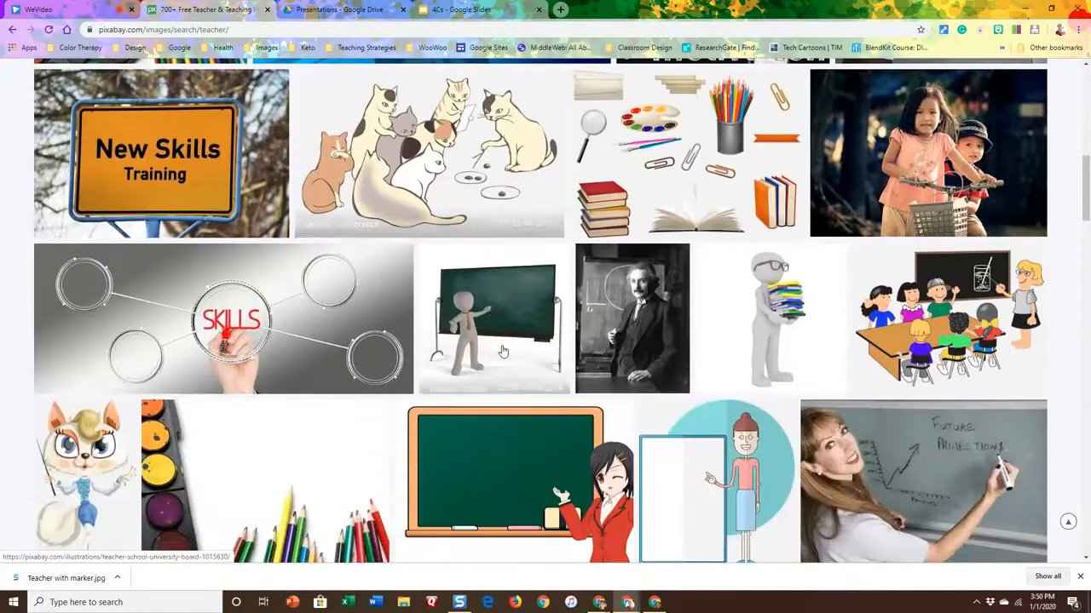
pyautogui.scroll(-2, 503, 352)
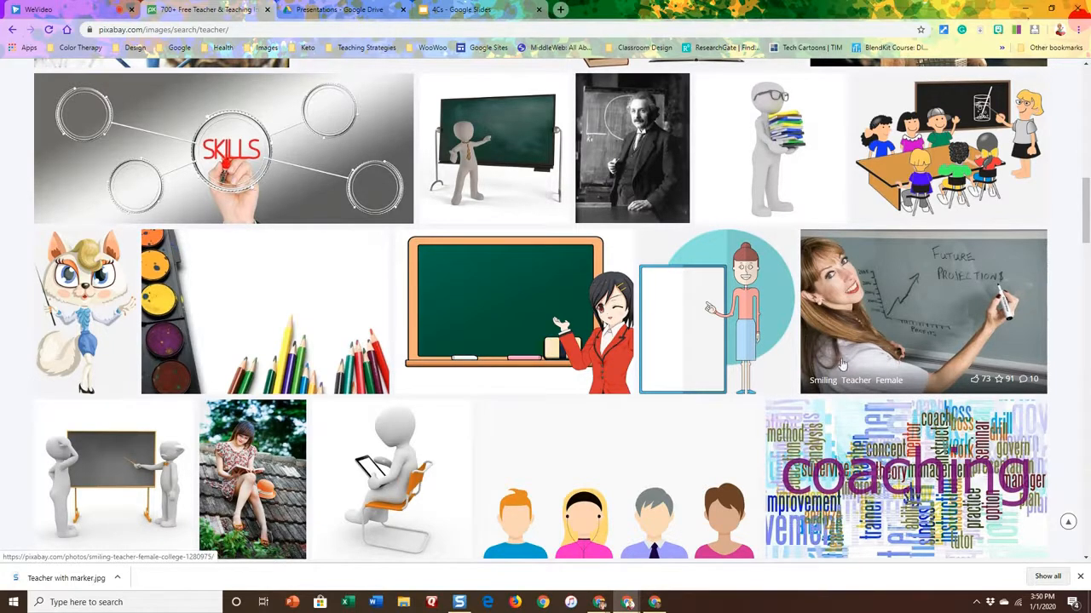
pyautogui.click(851, 311)
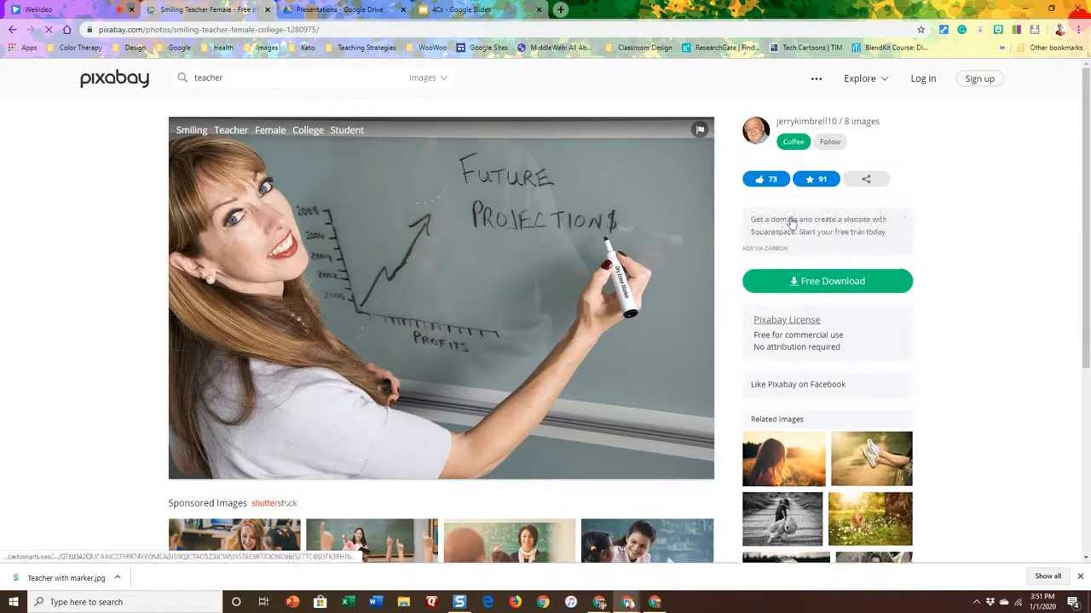
# Save the teacher photo as a JPEG named teacher-1280975_960_720 in the Documents folder 1.0 images
pyautogui.rightClick(441, 281)
pyautogui.click(458, 299)
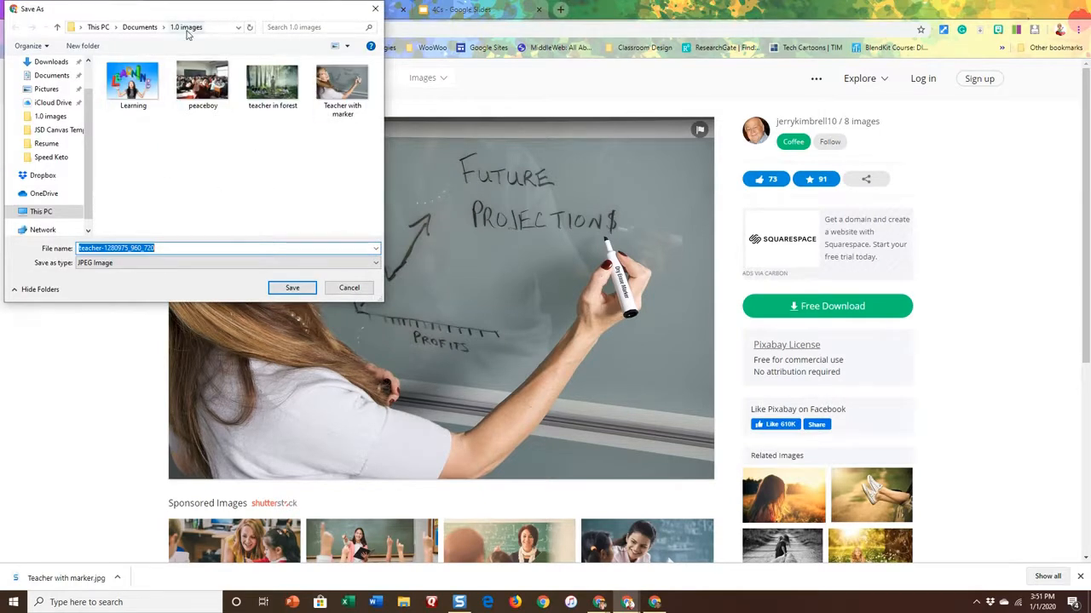
pyautogui.click(304, 292)
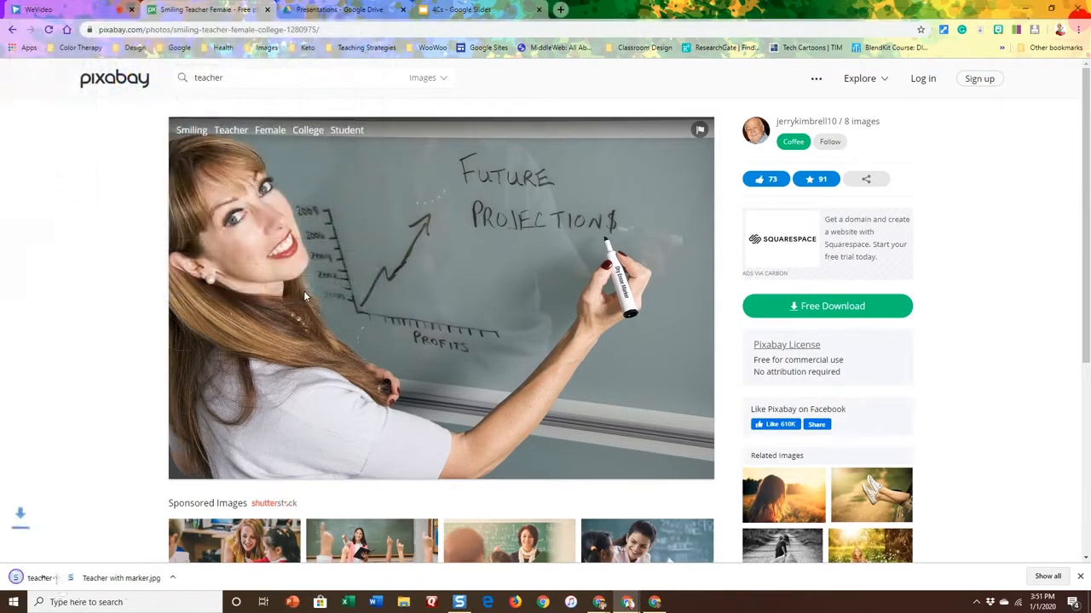
# Open the remove.bg website in a new browser tab
pyautogui.click(560, 9)
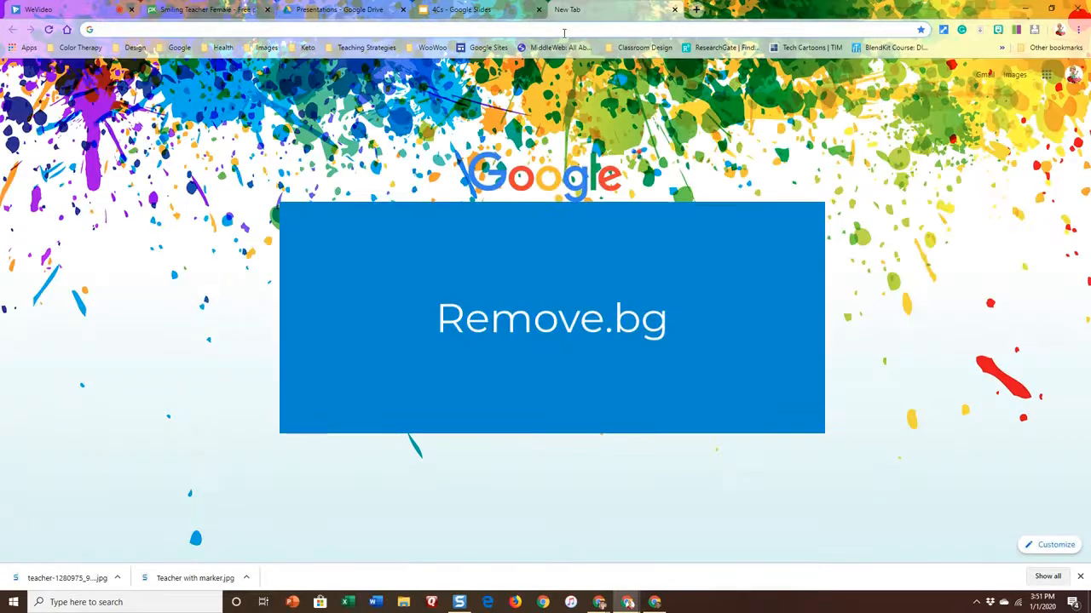
pyautogui.write('re')
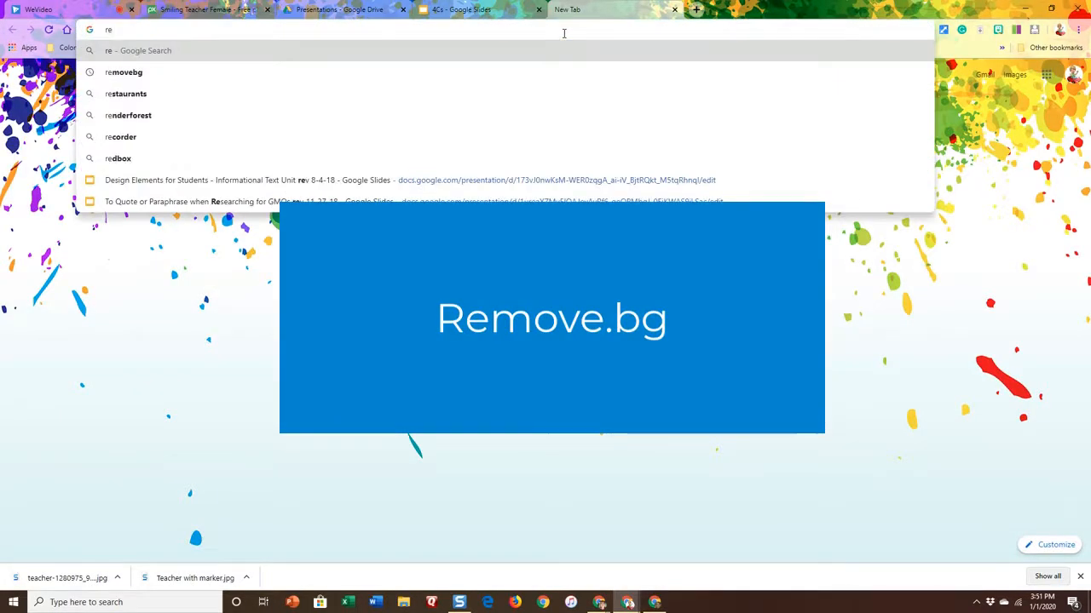
pyautogui.write('move.')
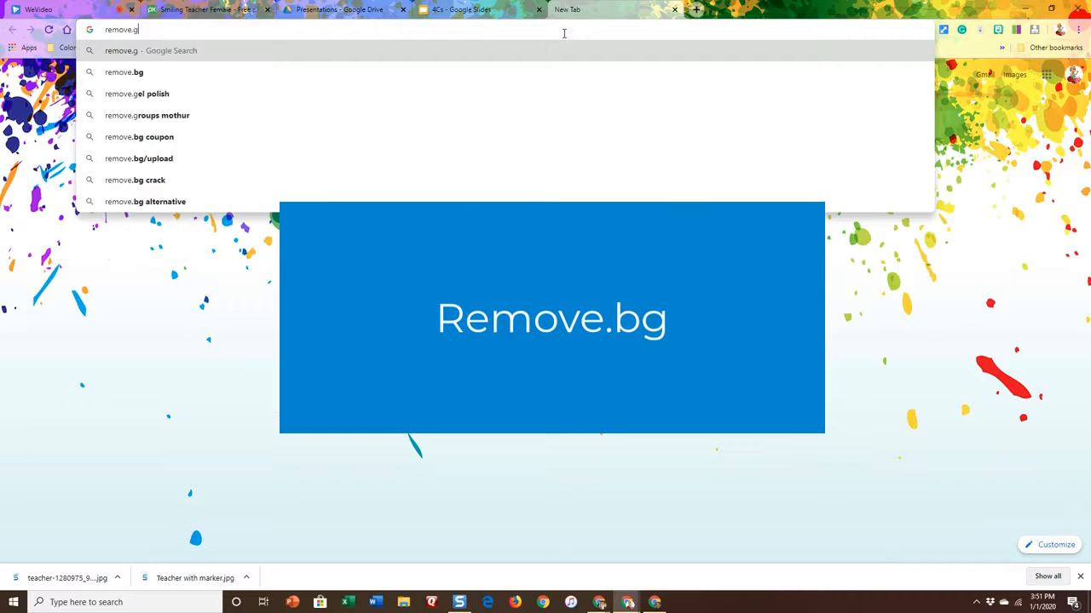
pyautogui.write('bg')
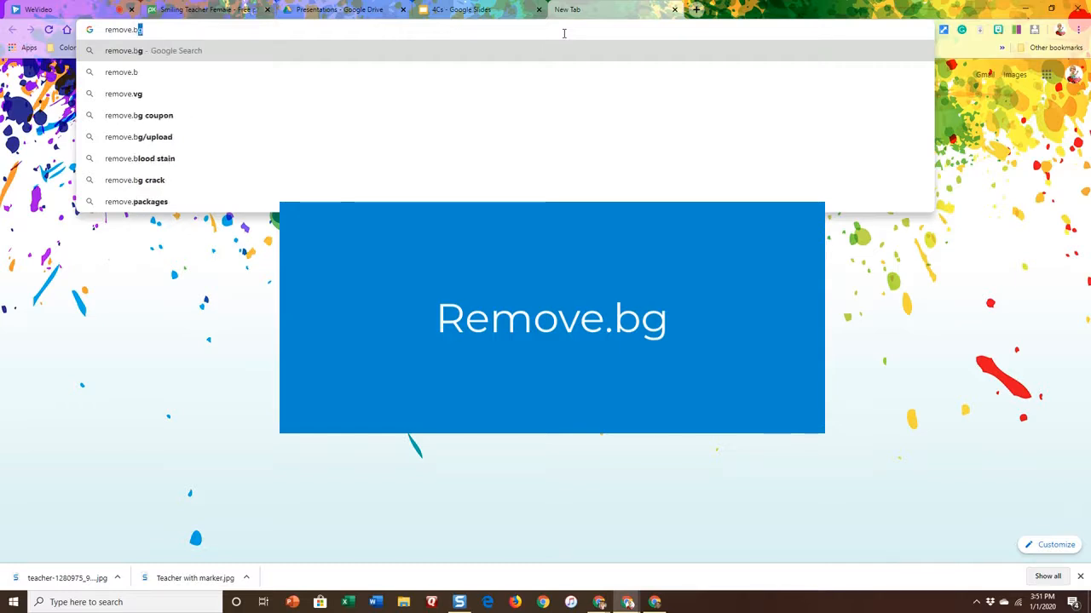
pyautogui.press('Return')
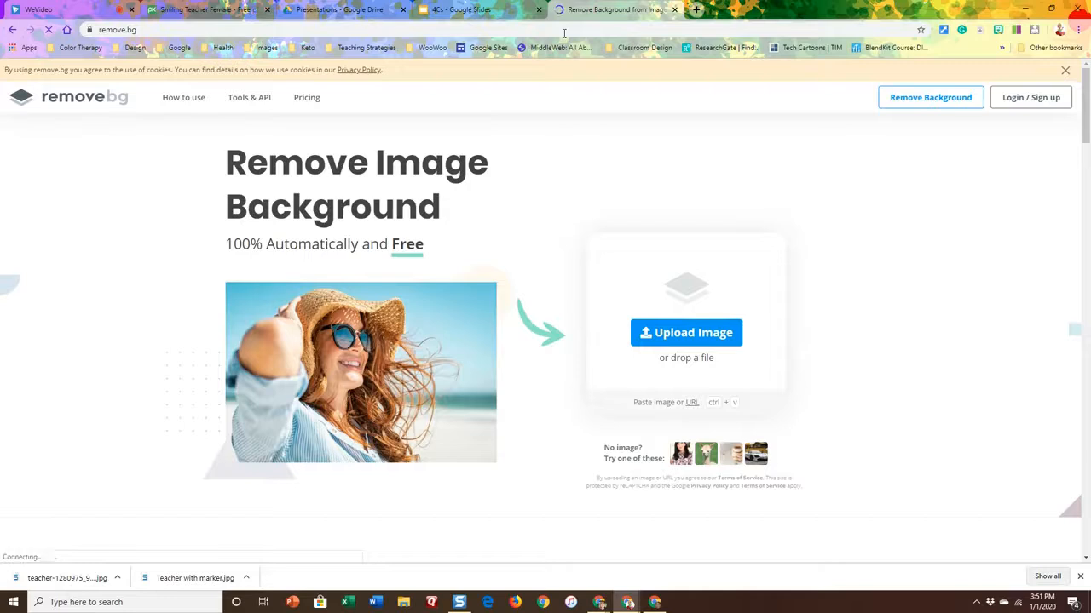
# Upload the "Teacher with marker" image from the Documents folder 1.0 images for background removal, and dismiss the cookie notice
pyautogui.click(681, 337)
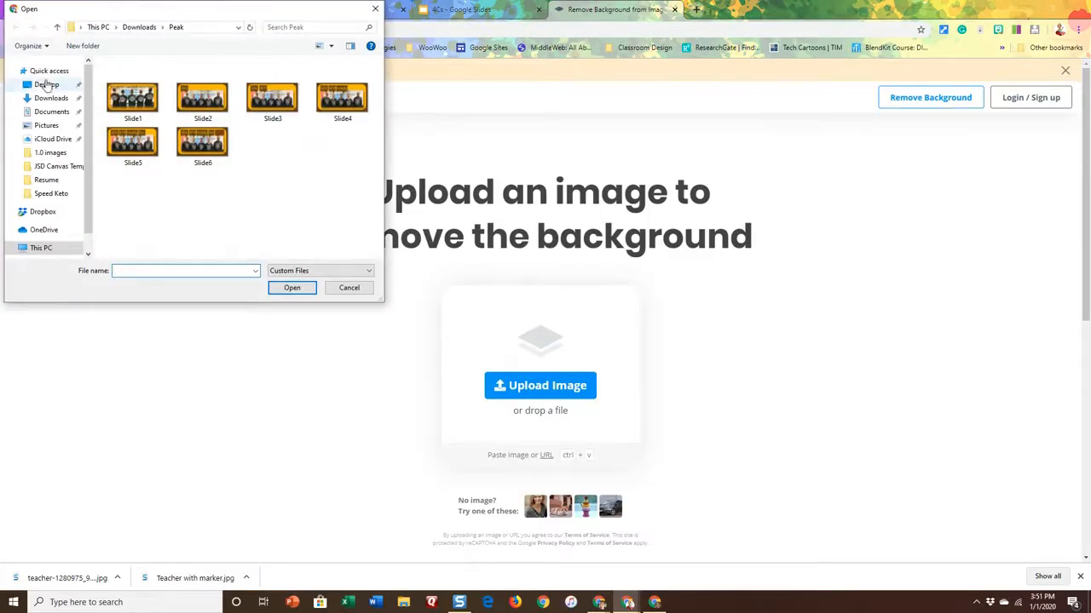
pyautogui.click(52, 112)
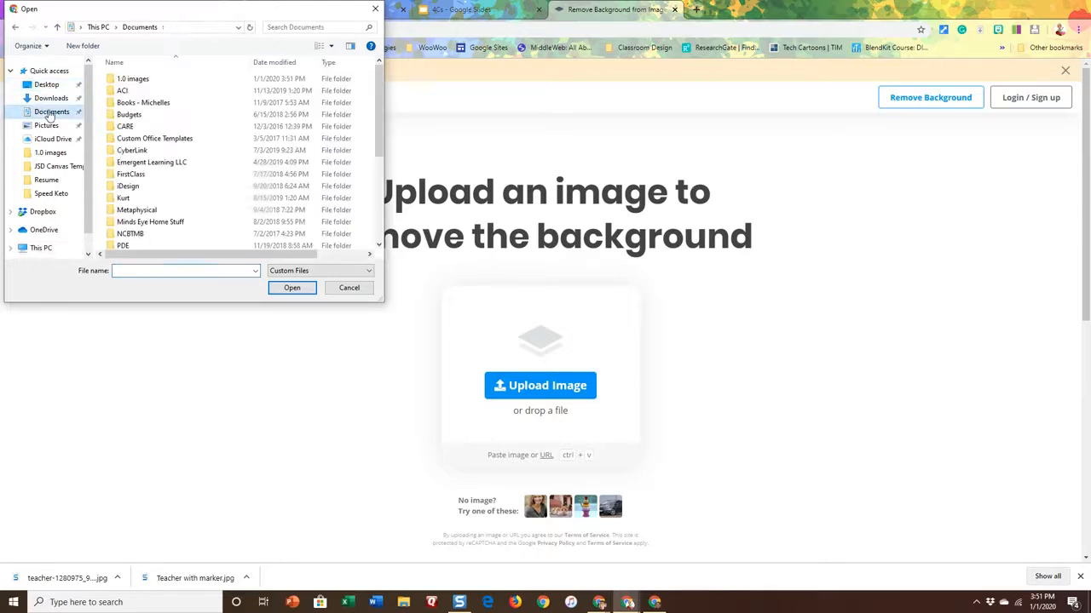
pyautogui.doubleClick(133, 79)
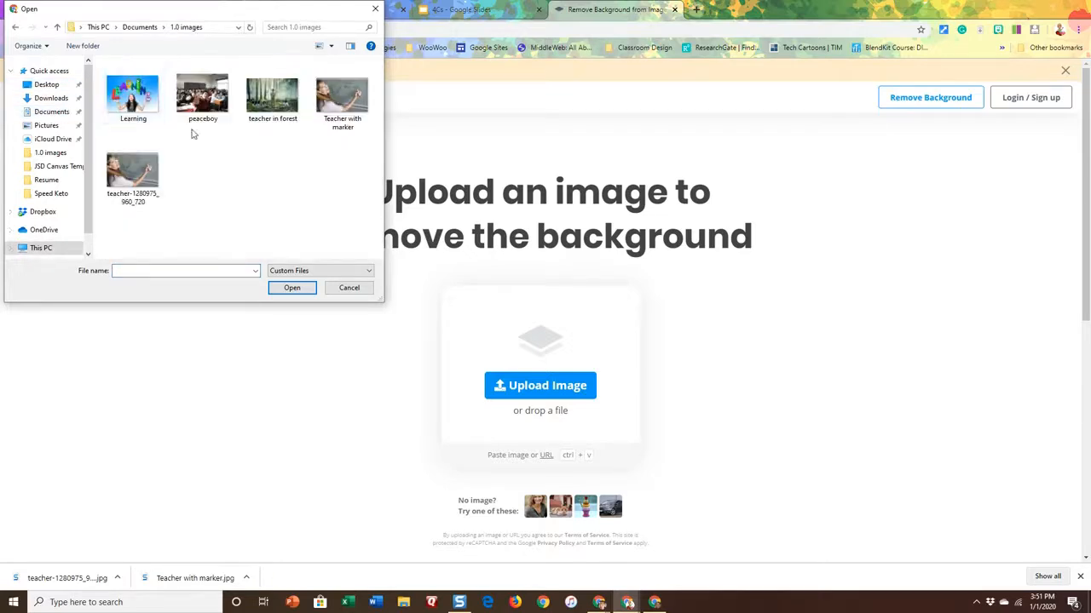
pyautogui.doubleClick(324, 109)
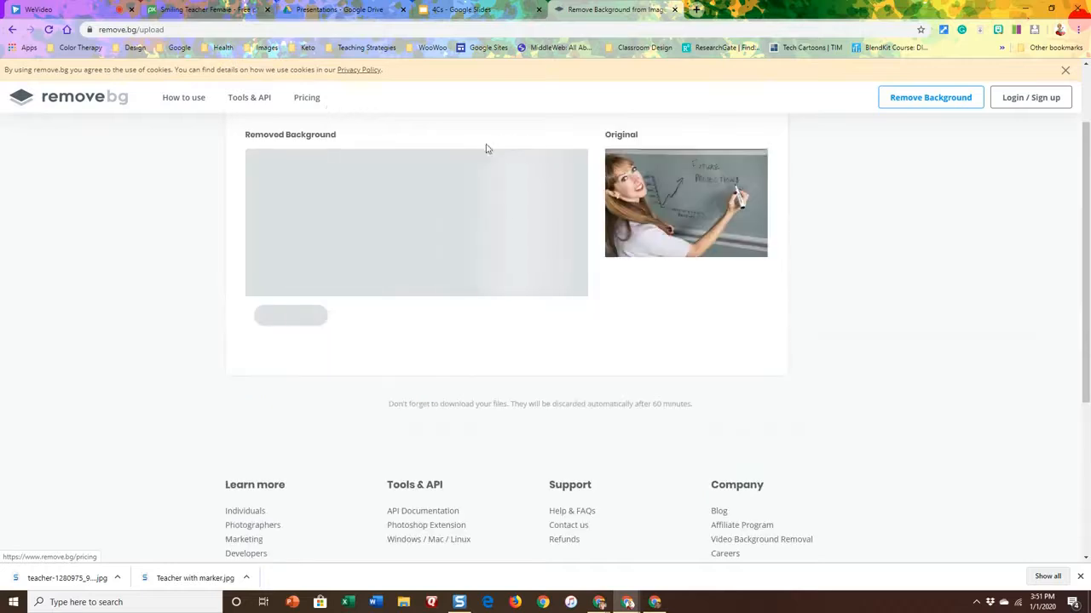
pyautogui.click(1065, 70)
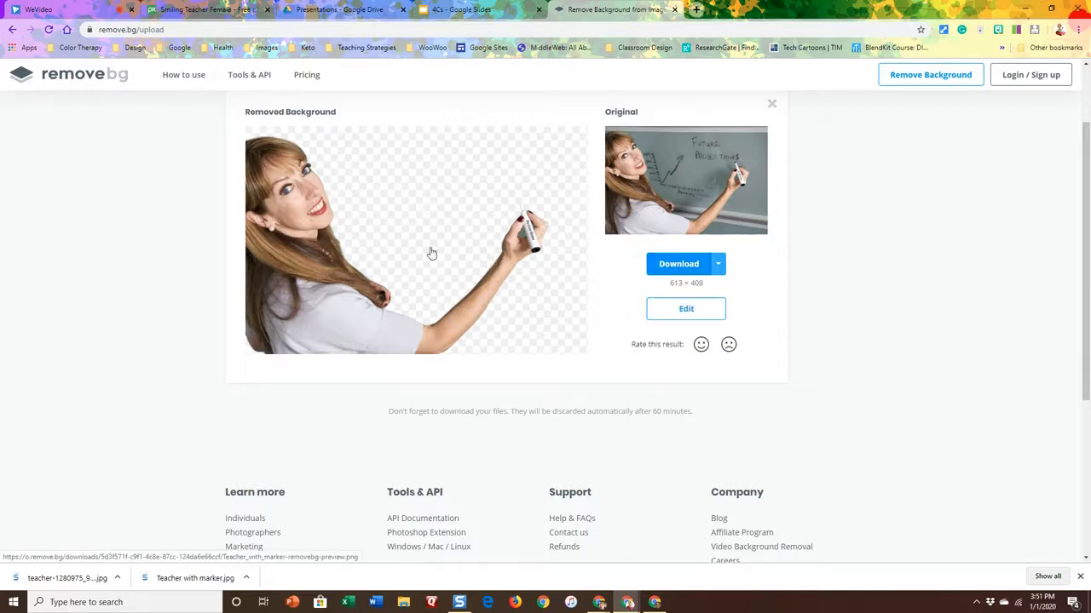
# Copy the background-free teacher image and paste it onto the title slide of the 4Cs presentation in Google Slides
pyautogui.rightClick(314, 262)
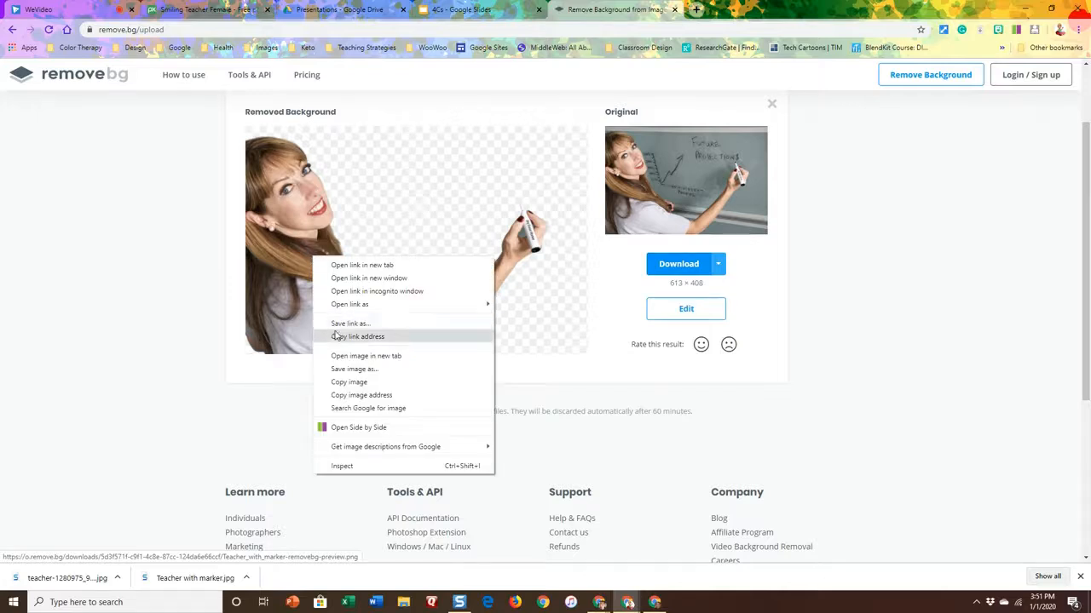
pyautogui.click(346, 383)
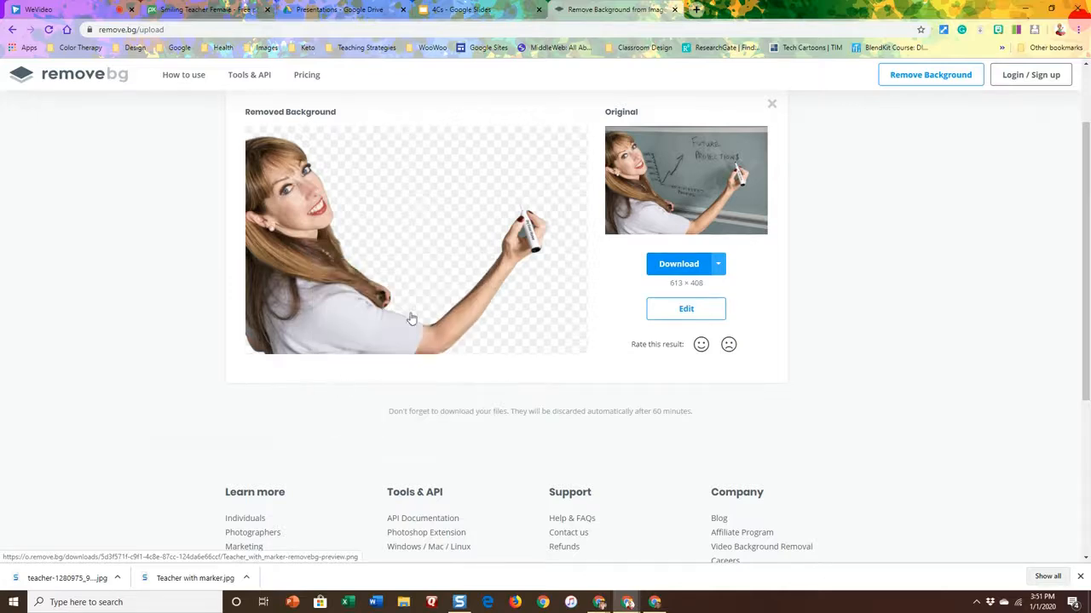
pyautogui.click(479, 12)
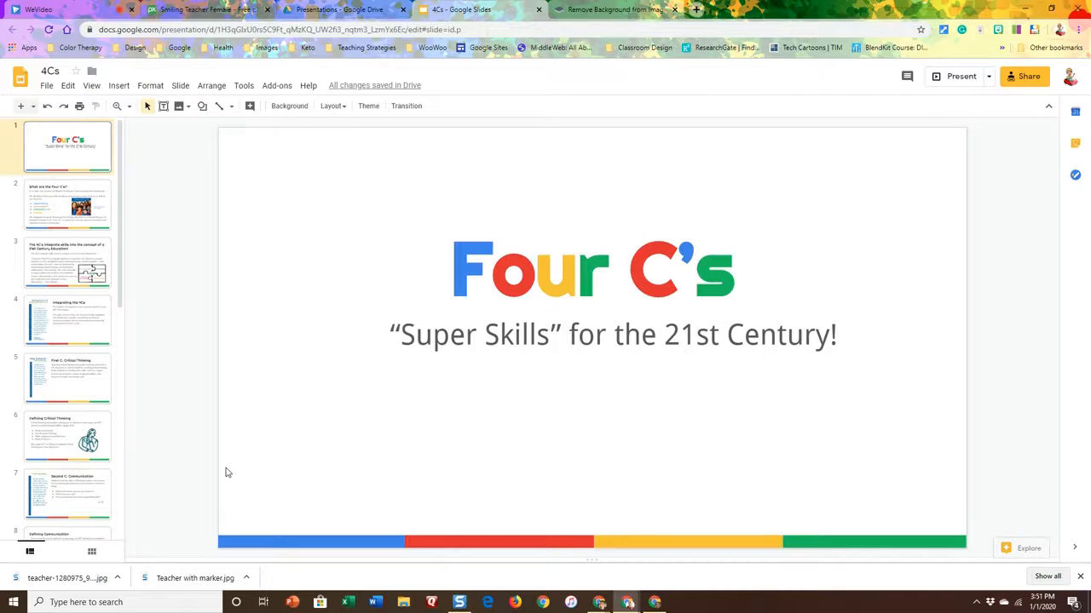
pyautogui.hotkey('ctrl', 'v')
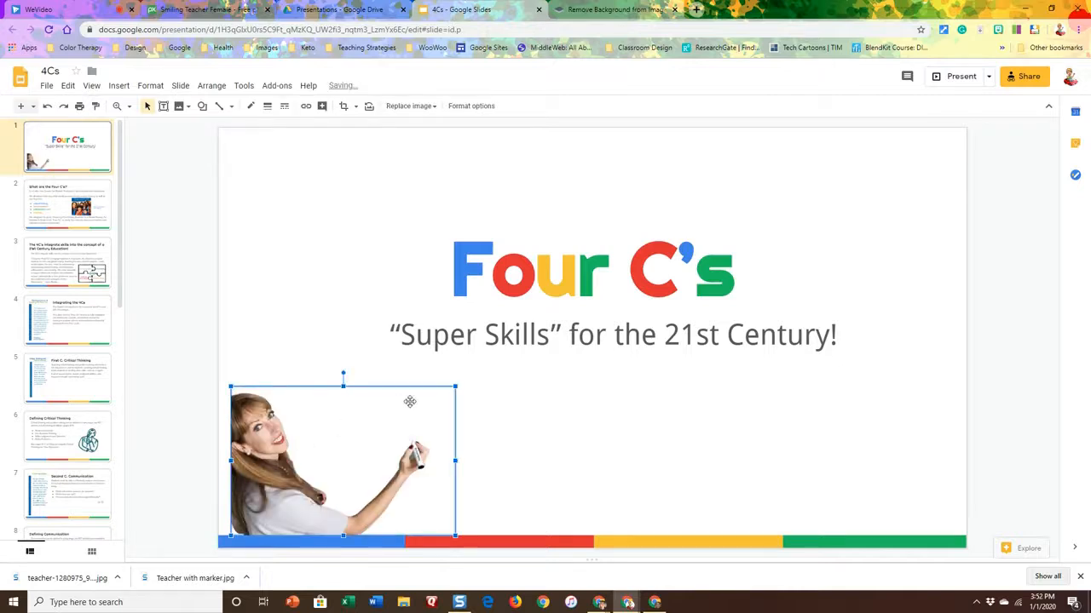
# Enlarge the pasted teacher image to cover most of the title slide's height and align it with the slide's left edge
pyautogui.moveTo(455, 387); pyautogui.dragTo(649, 170)
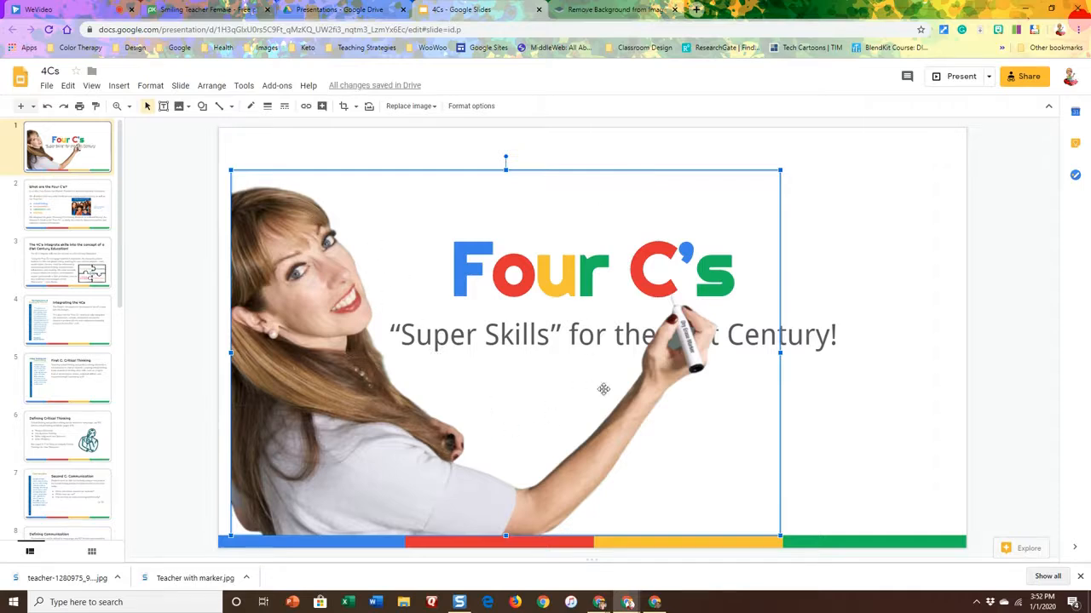
pyautogui.moveTo(781, 170); pyautogui.dragTo(791, 161)
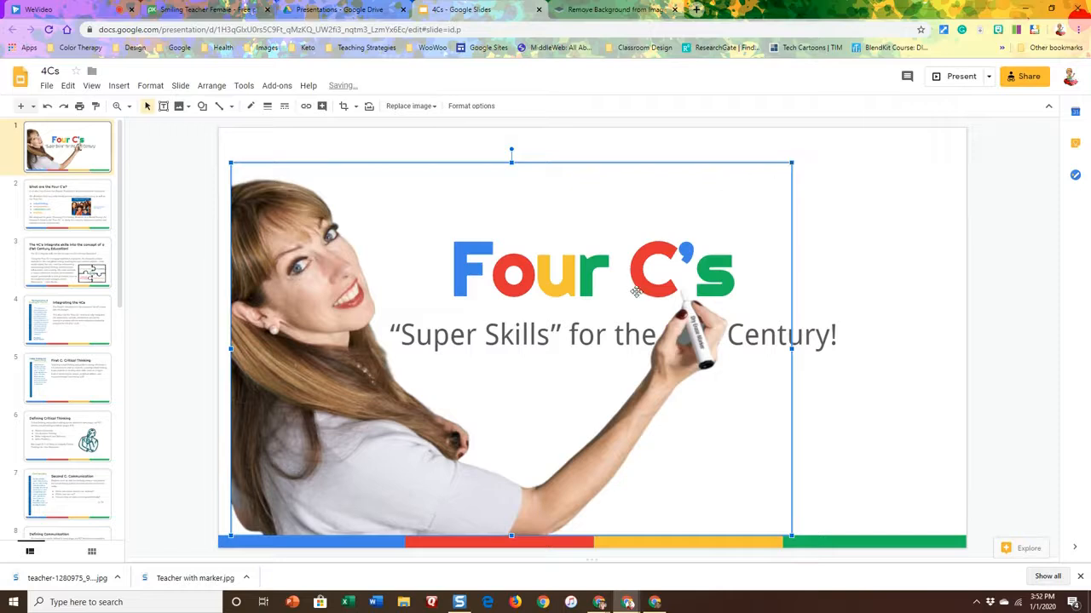
pyautogui.moveTo(628, 288); pyautogui.dragTo(623, 288)
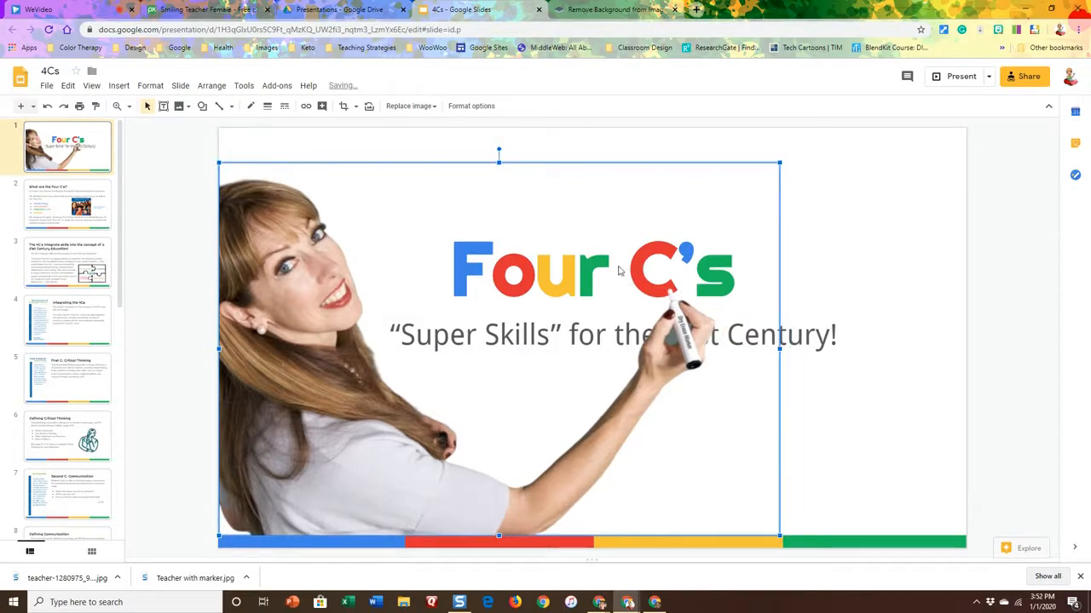
# Download the background-free teacher image from remove.bg, and slightly shrink the pasted copy on the Google Slides title slide
pyautogui.click(574, 12)
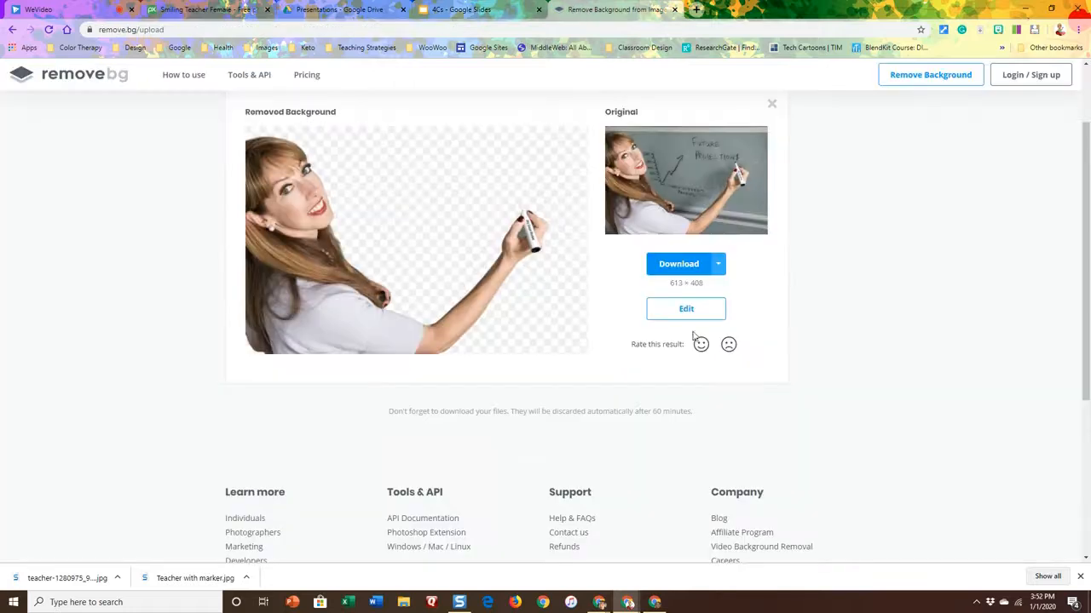
pyautogui.click(673, 270)
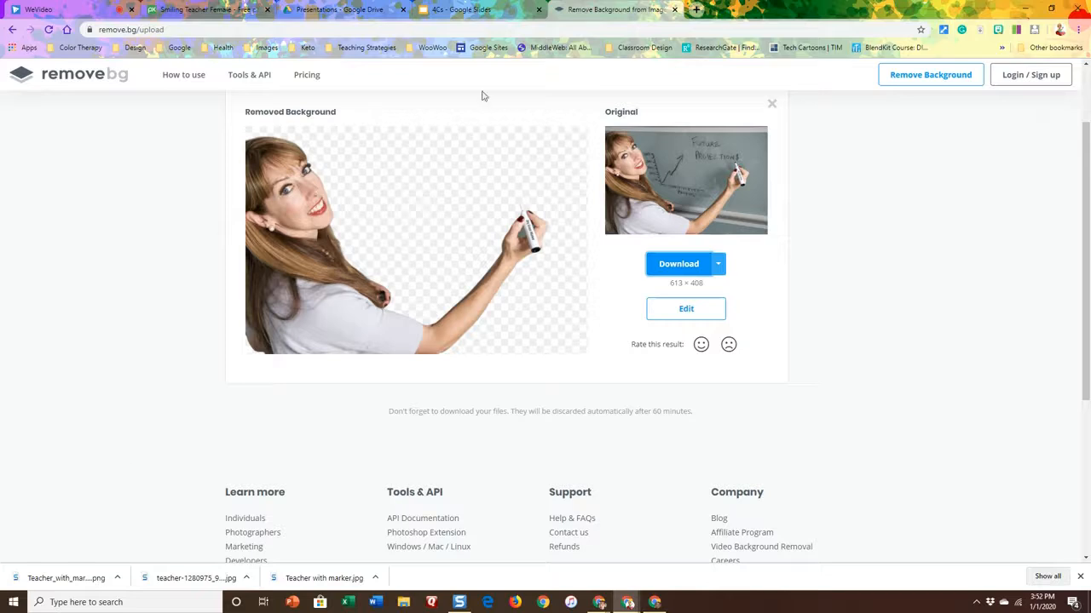
pyautogui.click(467, 8)
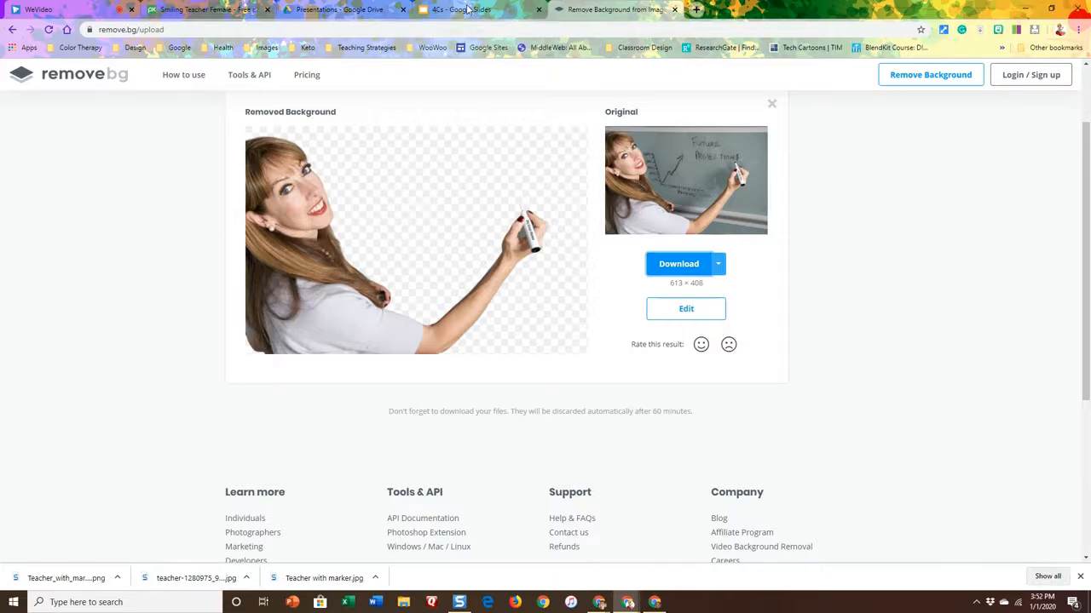
pyautogui.moveTo(777, 163); pyautogui.dragTo(738, 196)
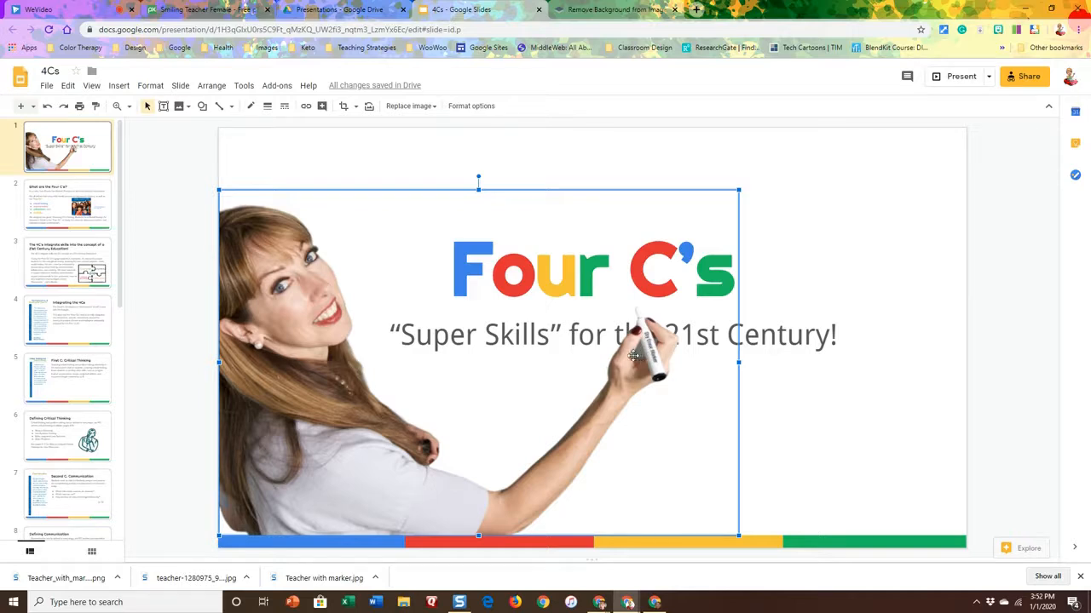
# Back in remove.bg, edit the teacher cutout and erase the leftover background between the thumb and marker with the smallest brush at 400% zoom
pyautogui.click(611, 10)
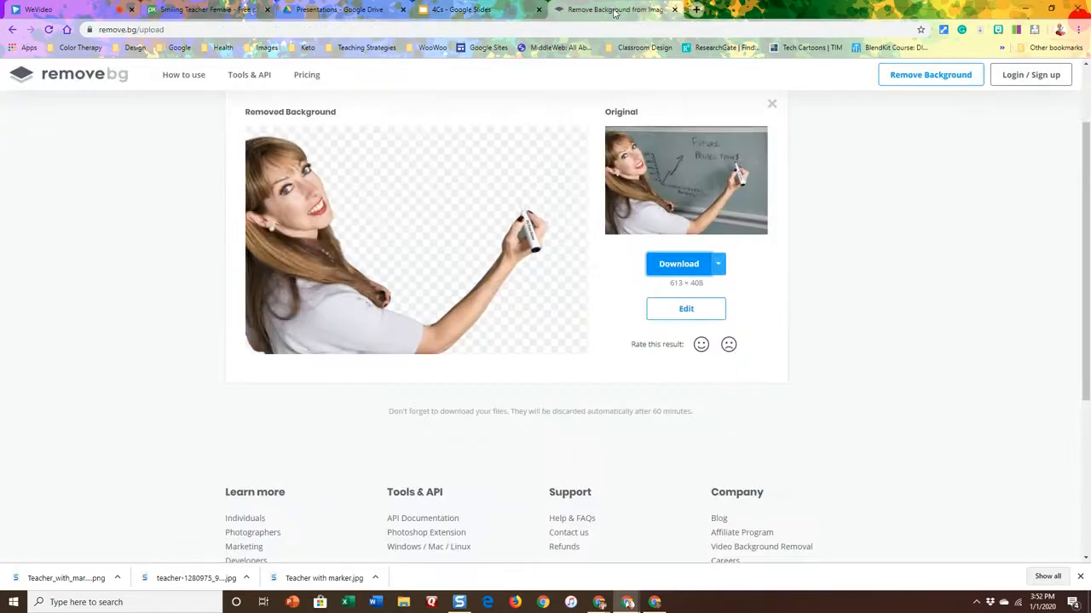
pyautogui.click(689, 311)
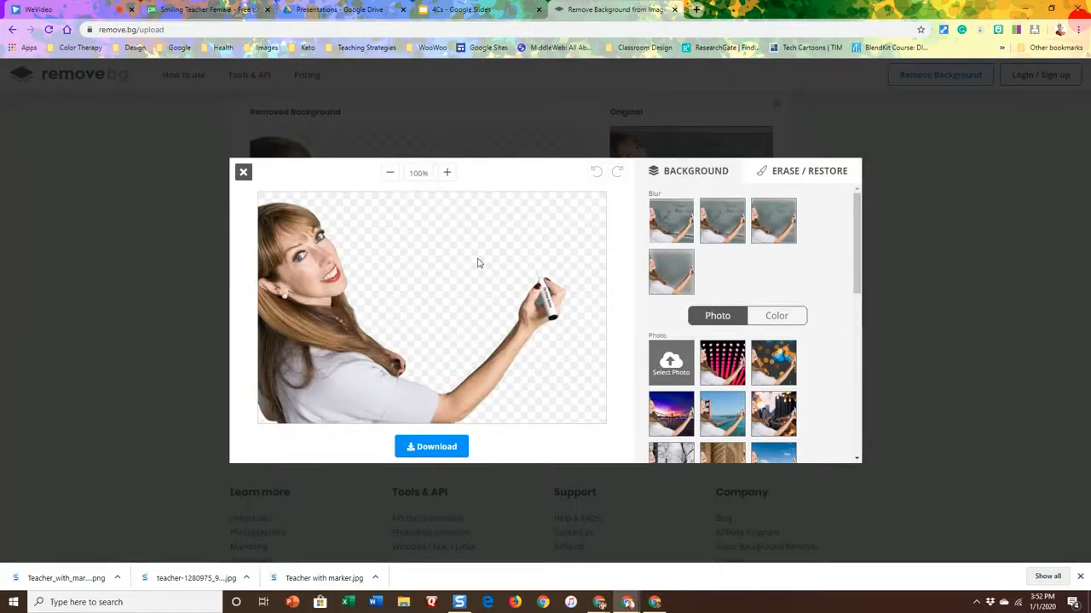
pyautogui.click(448, 174)
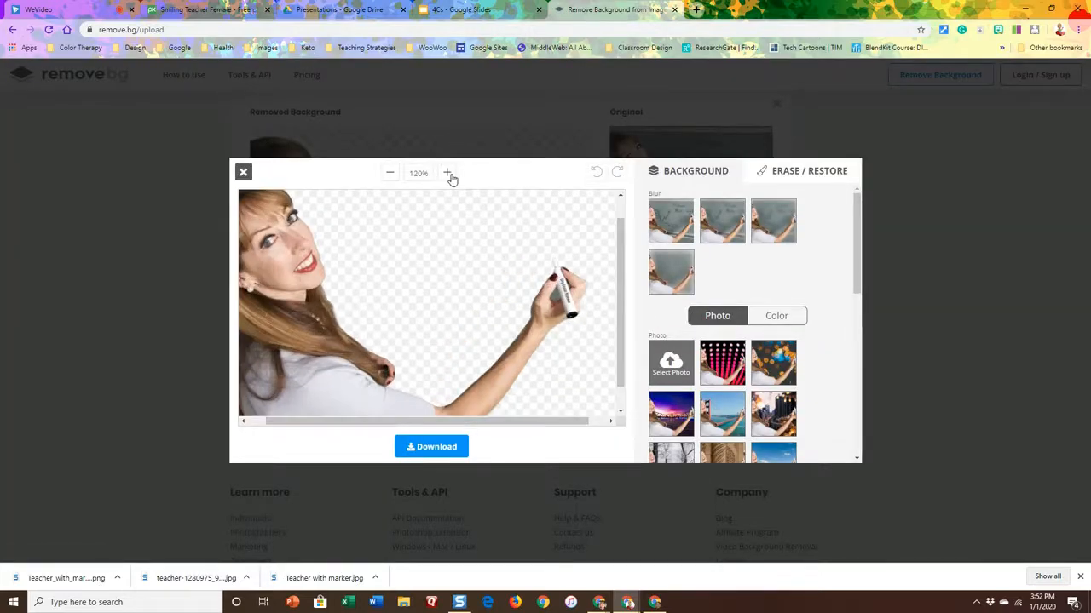
pyautogui.click(448, 174)
pyautogui.click(449, 174)
pyautogui.click(448, 174)
pyautogui.moveTo(508, 421); pyautogui.dragTo(585, 419)
pyautogui.click(447, 174)
pyautogui.click(446, 174)
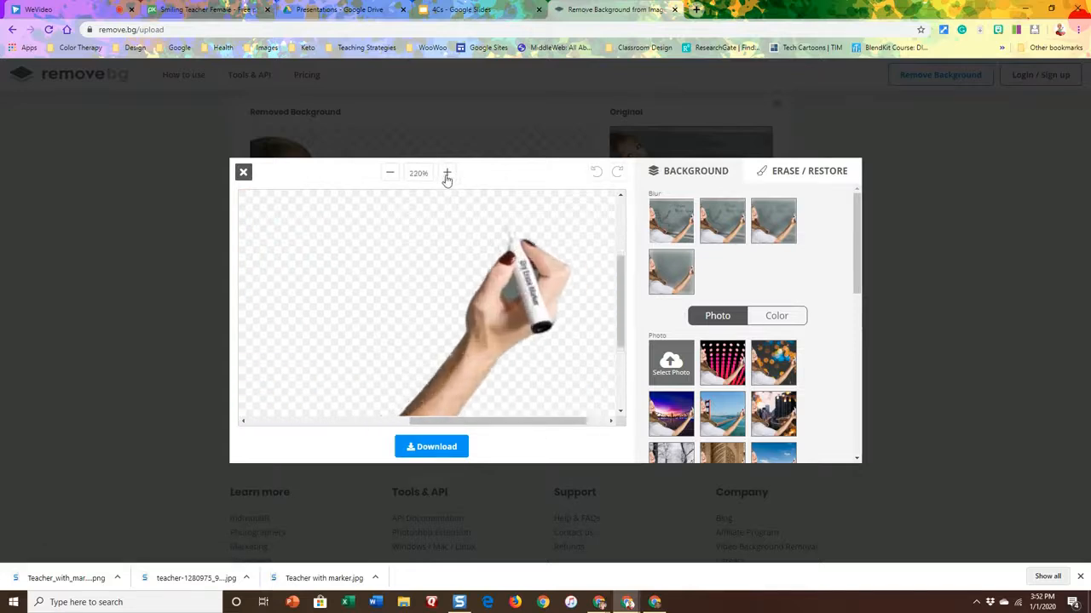
pyautogui.click(447, 173)
pyautogui.click(446, 174)
pyautogui.moveTo(524, 421); pyautogui.dragTo(558, 421)
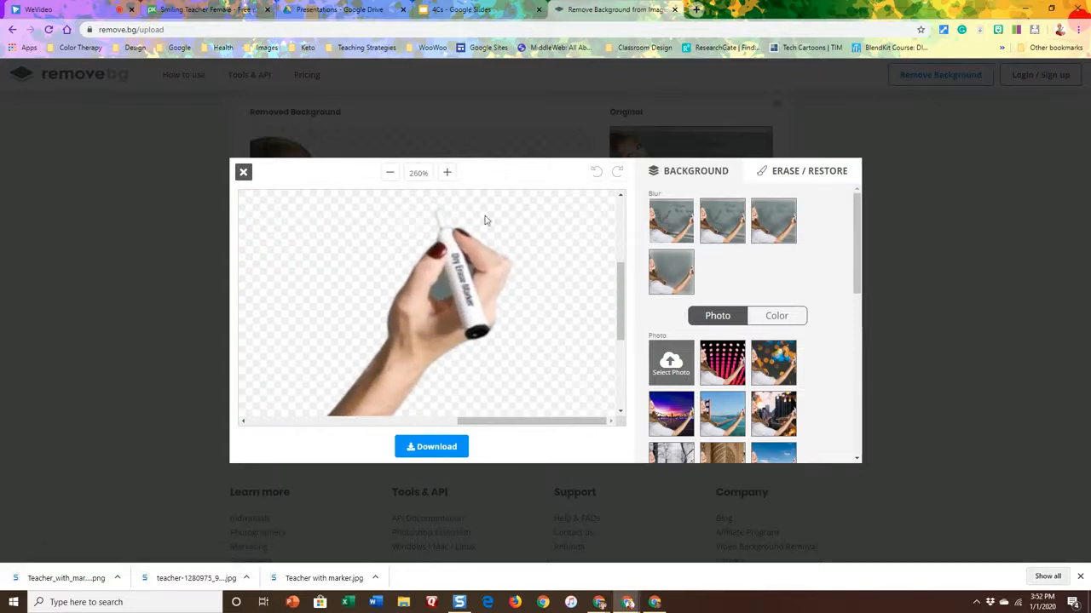
pyautogui.click(447, 173)
pyautogui.click(448, 174)
pyautogui.click(447, 174)
pyautogui.click(448, 174)
pyautogui.click(447, 174)
pyautogui.click(448, 174)
pyautogui.click(448, 173)
pyautogui.click(447, 174)
pyautogui.click(448, 174)
pyautogui.click(447, 173)
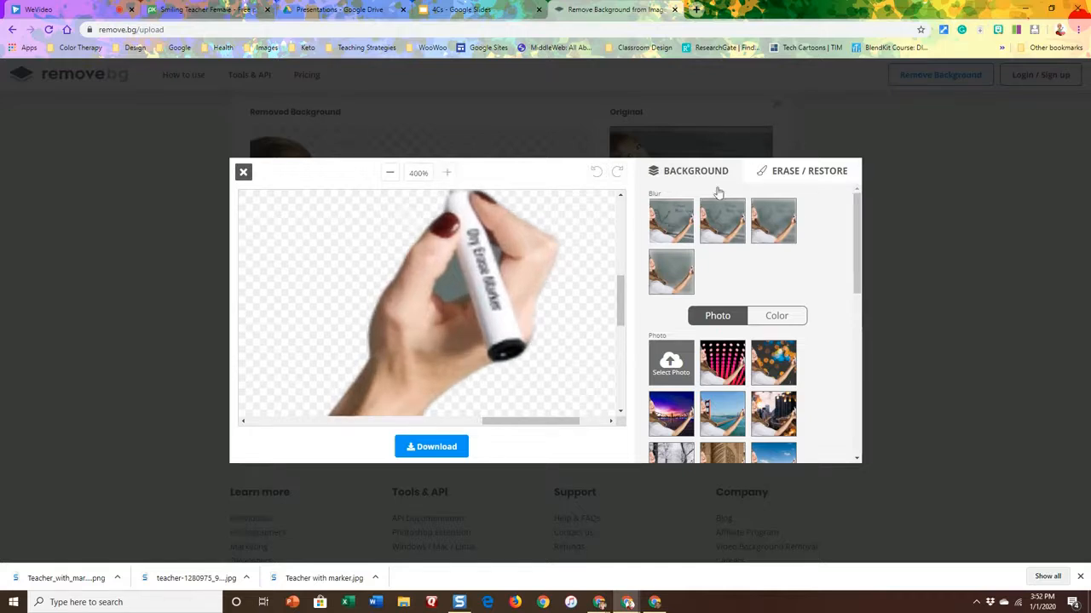
pyautogui.click(808, 174)
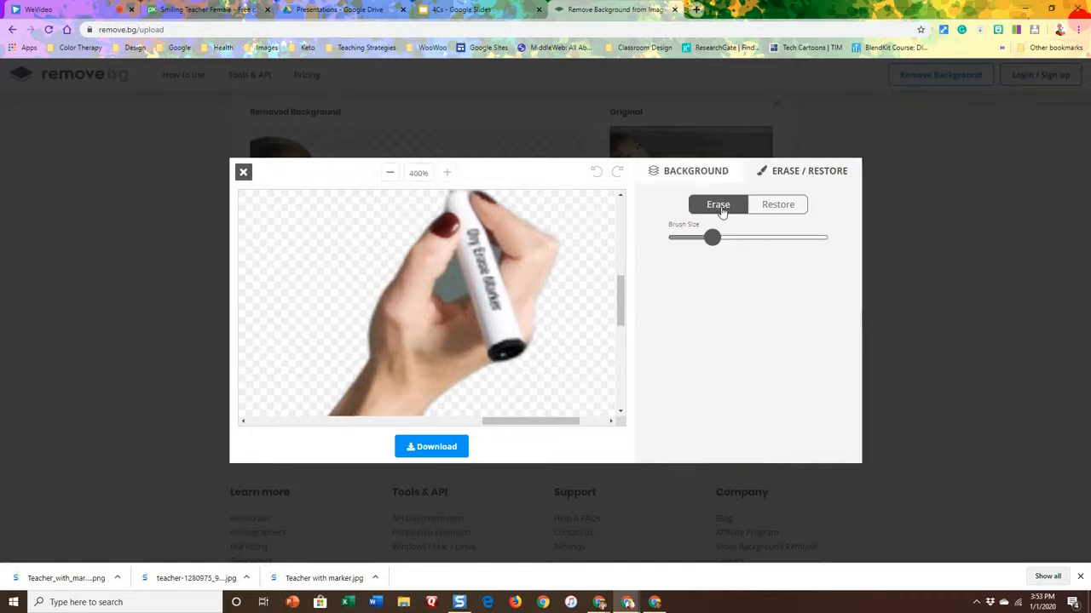
pyautogui.moveTo(712, 238); pyautogui.dragTo(668, 249)
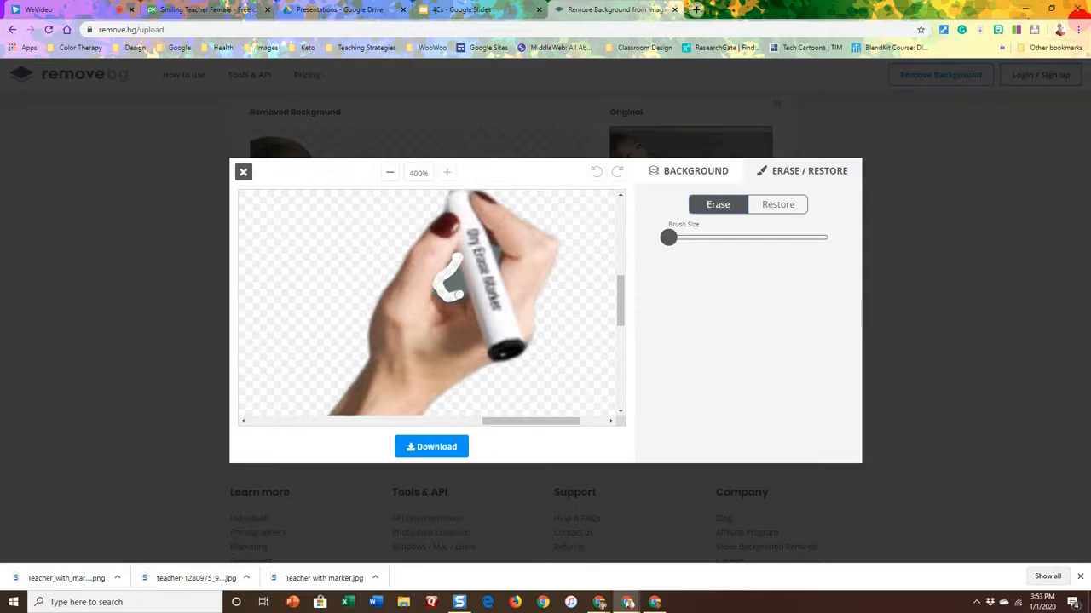
pyautogui.moveTo(467, 292)
pyautogui.mouseDown()
pyautogui.moveTo(454, 271)
pyautogui.moveTo(447, 286)
pyautogui.mouseUp()
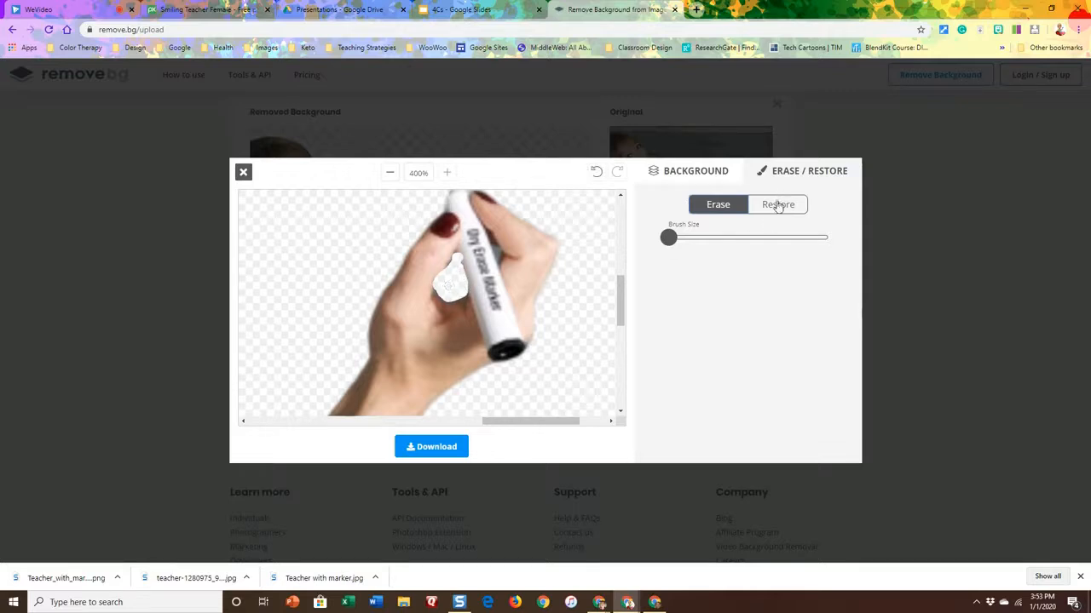
# Erase the small leftover background patch between the marker and the fingers on its other side, and select the Restore brush
pyautogui.click(778, 204)
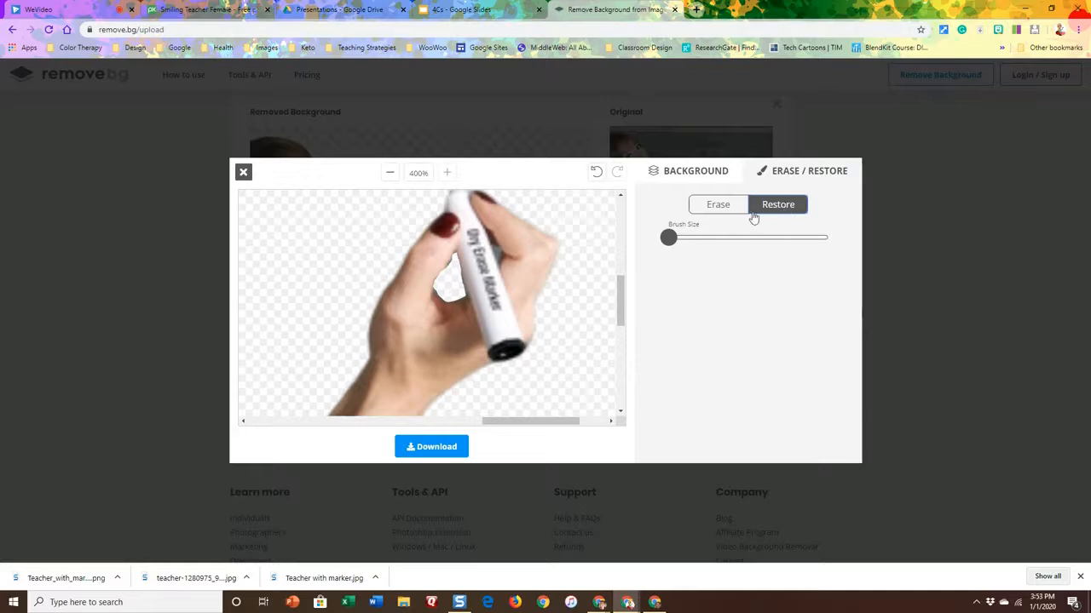
pyautogui.click(719, 206)
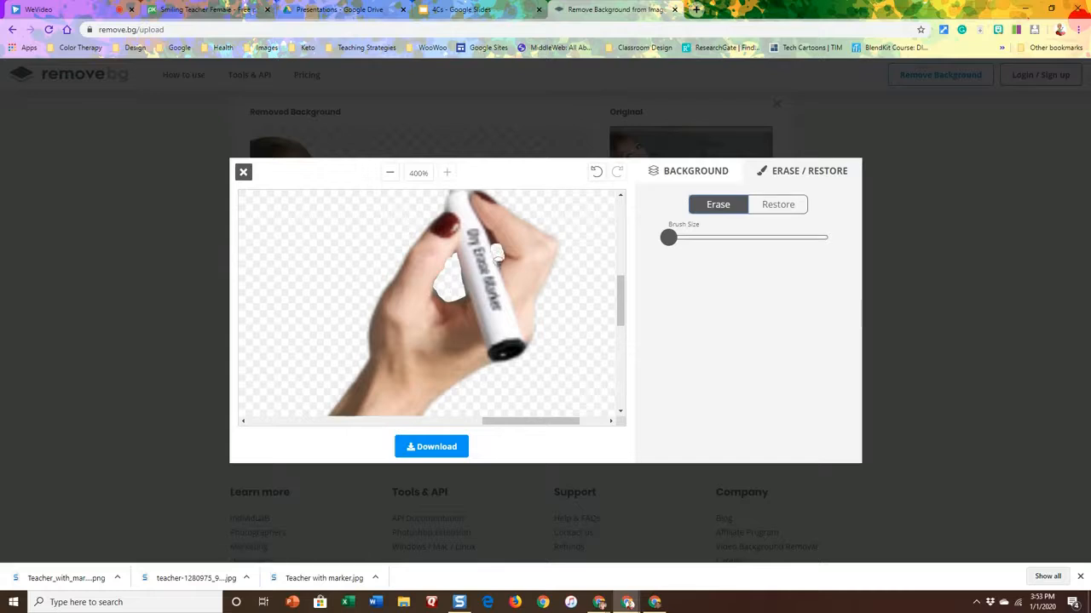
pyautogui.click(788, 211)
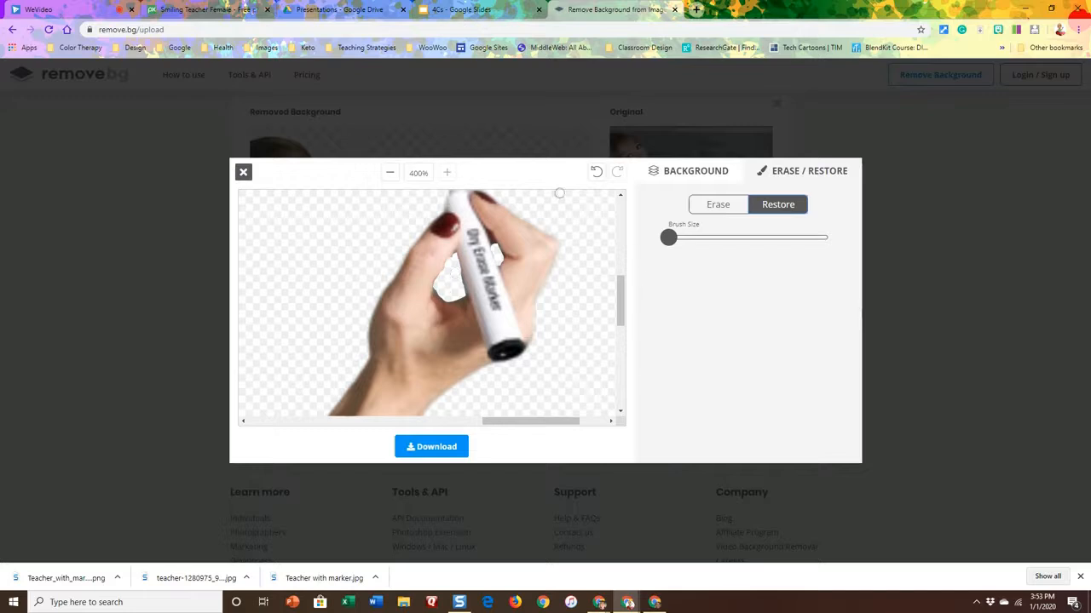
# Reset the editor zoom to 100%, download the retouched teacher image, and dismiss the download prompt
pyautogui.click(413, 173)
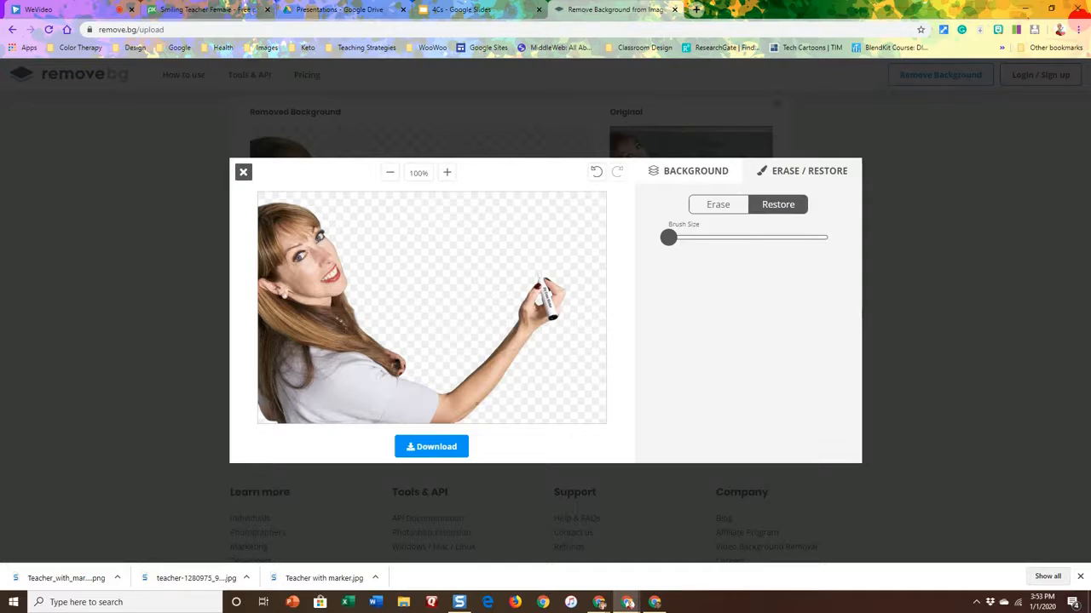
pyautogui.click(449, 444)
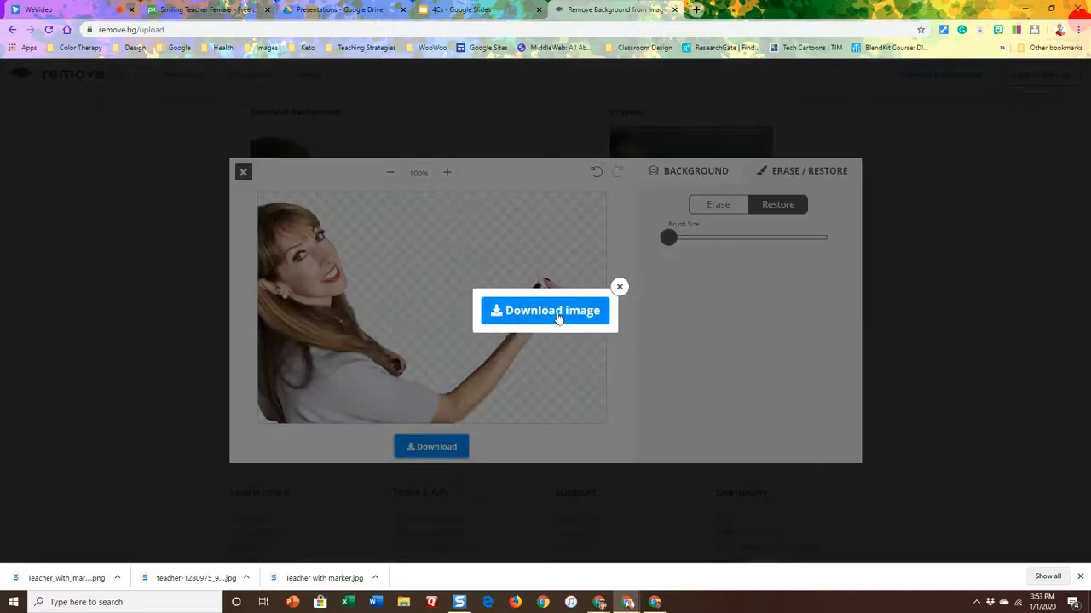
pyautogui.click(558, 319)
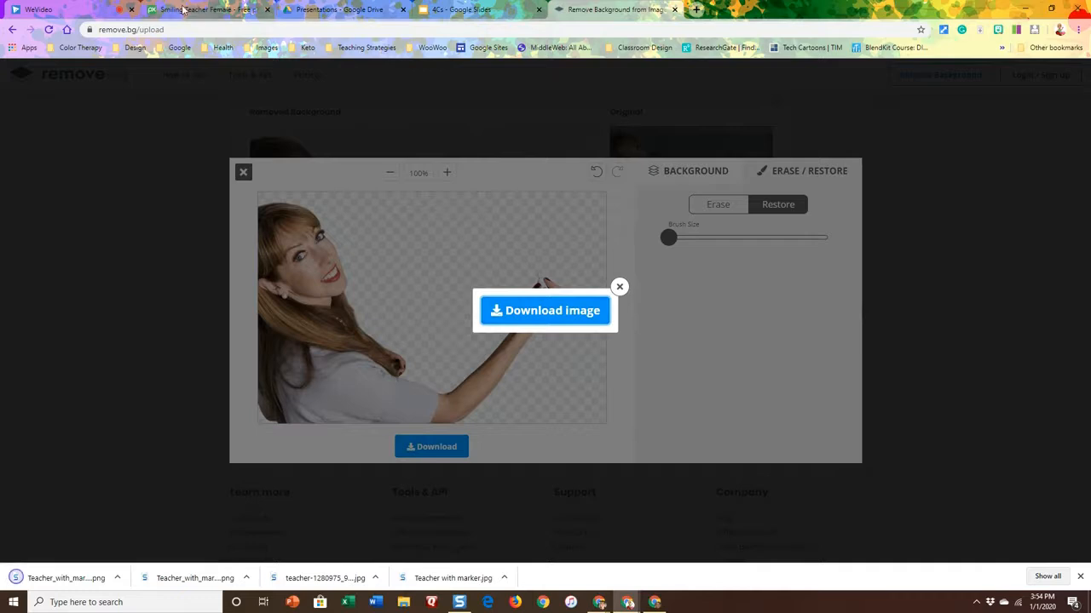
pyautogui.click(620, 288)
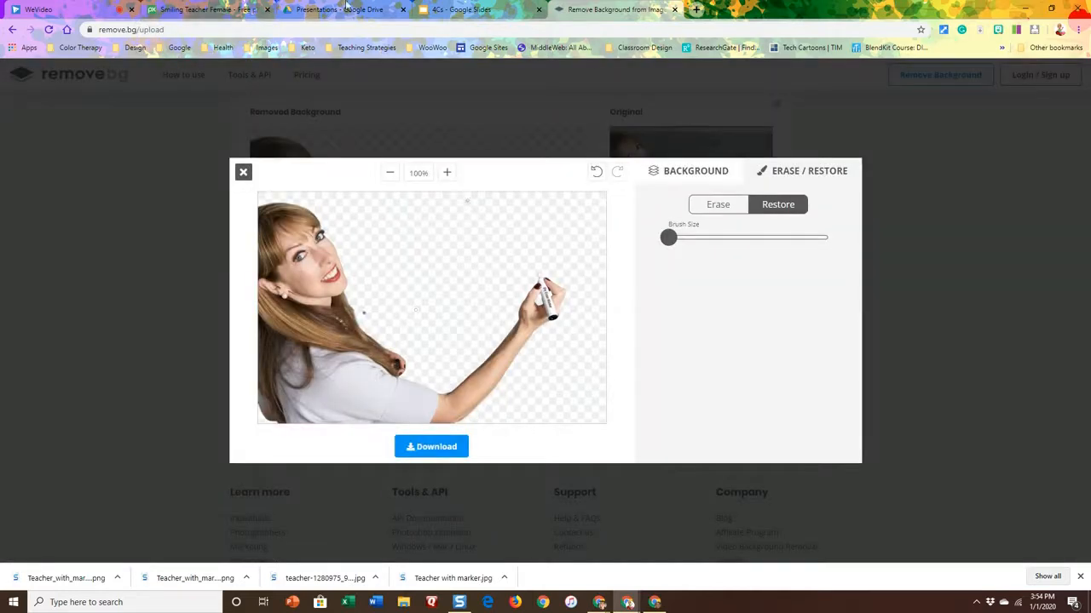
# In the 4Cs presentation in Google Slides, start inserting an image from the computer on the title slide and open the Downloads folder
pyautogui.click(473, 9)
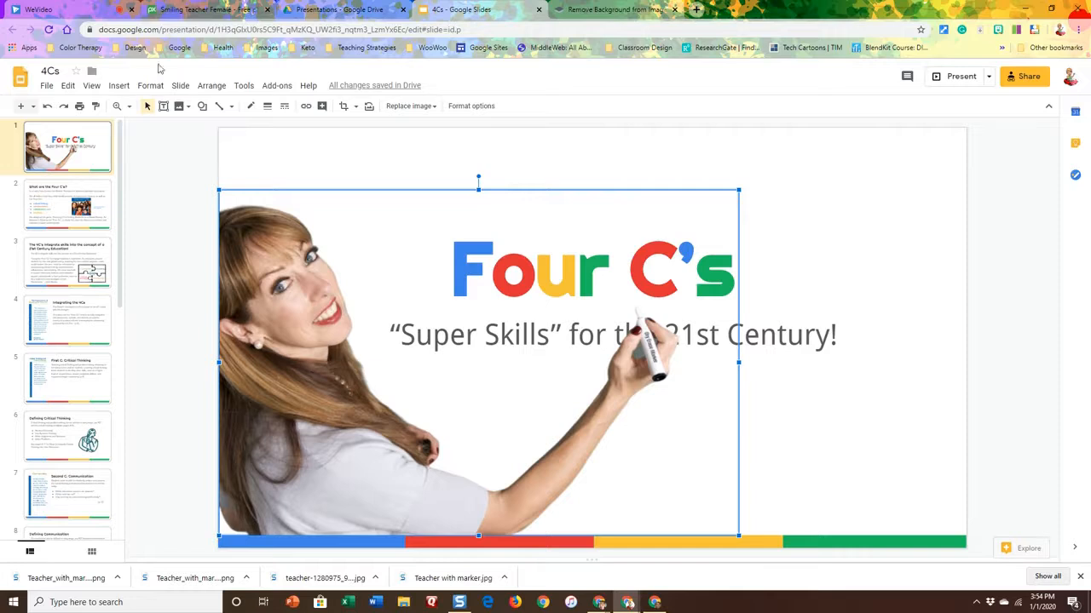
pyautogui.click(120, 88)
pyautogui.moveTo(136, 109)
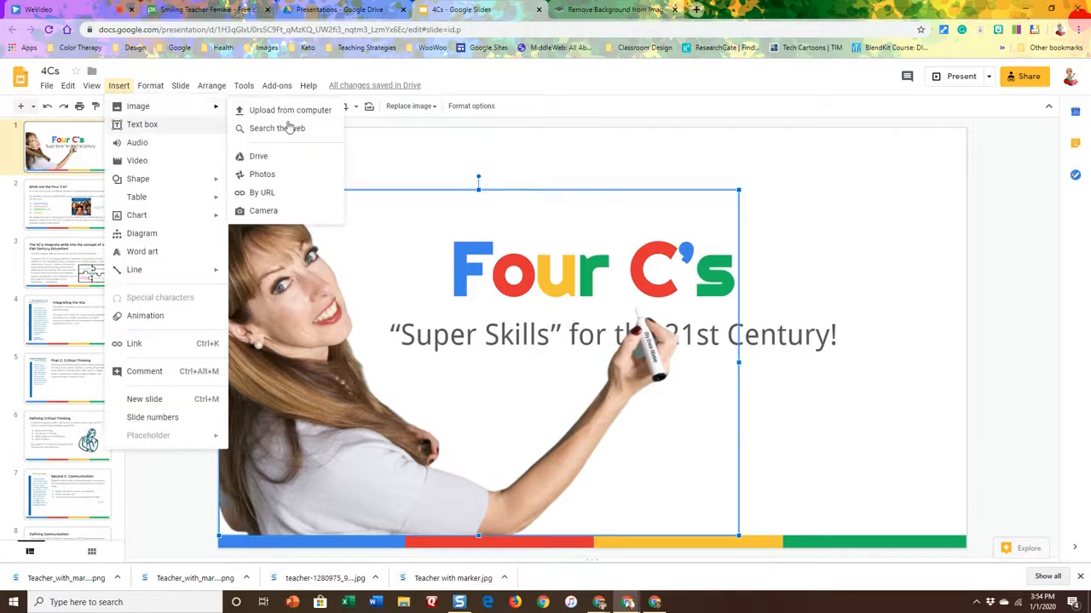
pyautogui.click(319, 115)
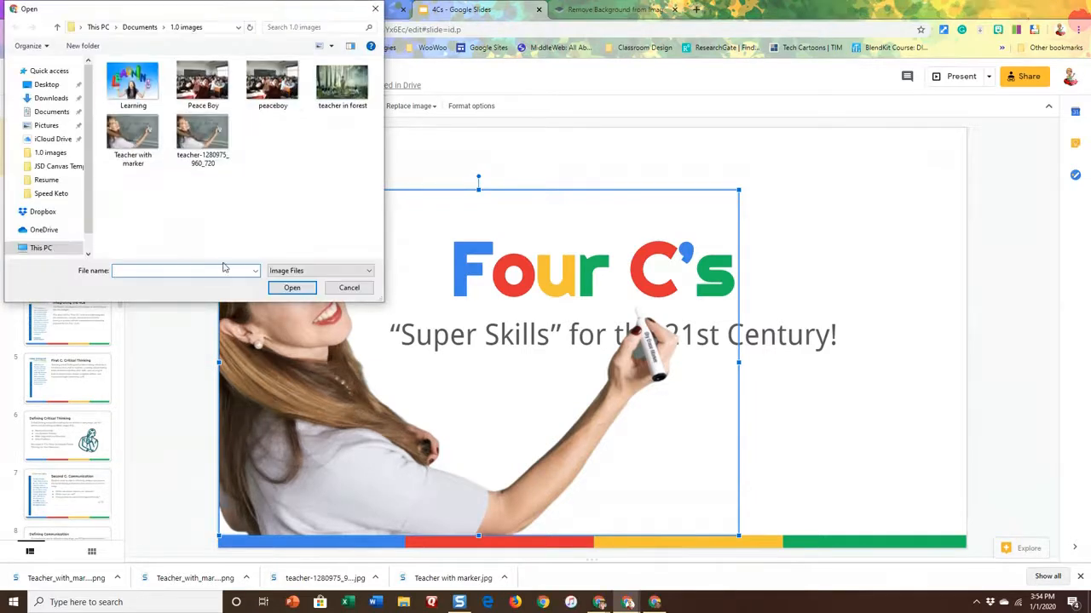
pyautogui.click(51, 98)
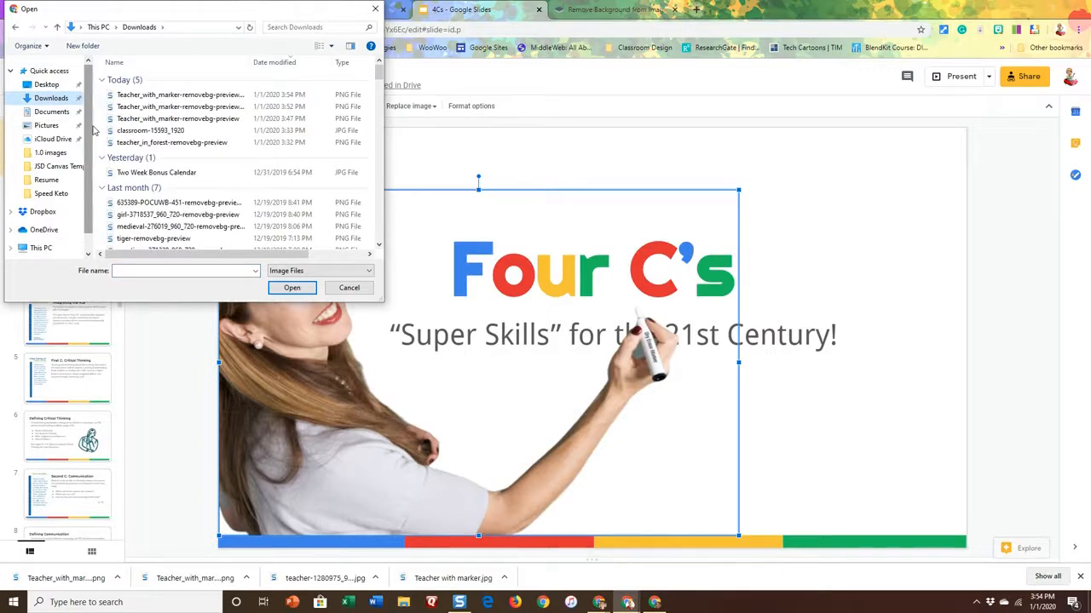
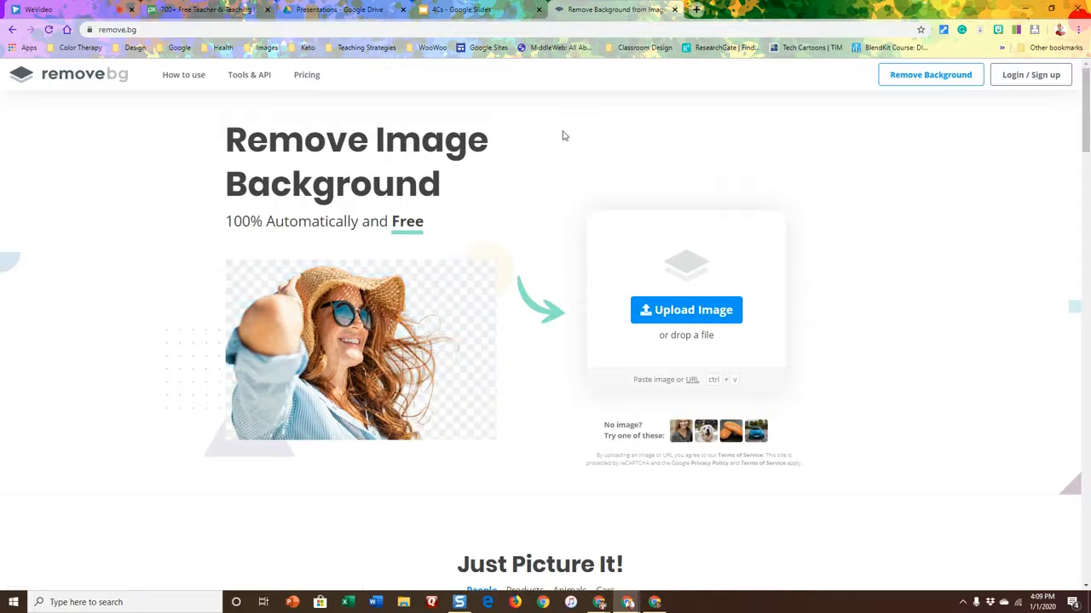
# In remove.bg, upload the "teacher in forest" image from the Documents folder 1.0 images for background removal
pyautogui.click(685, 311)
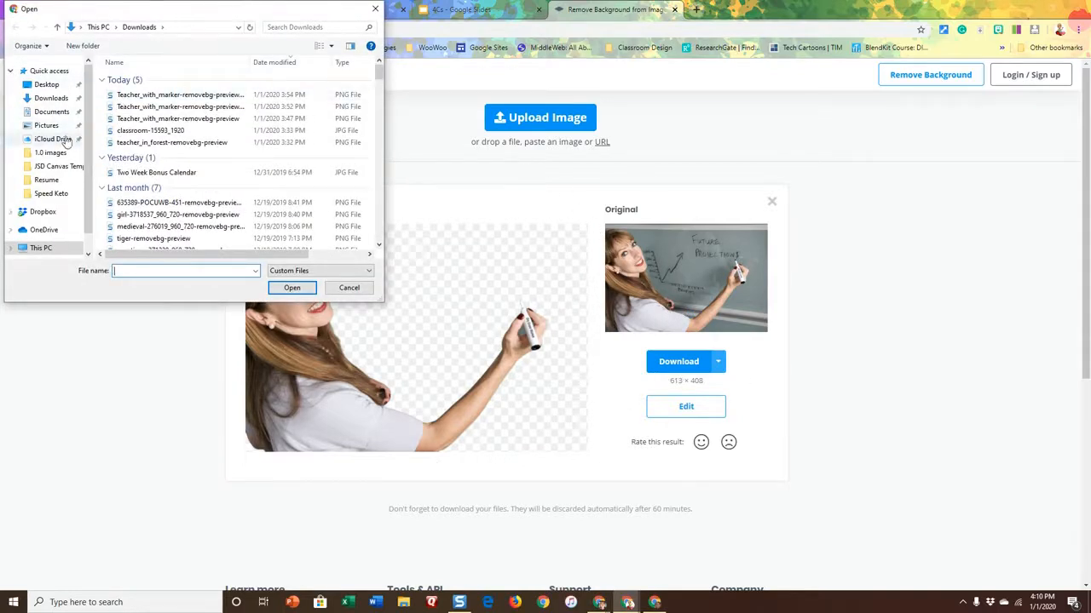
pyautogui.click(55, 113)
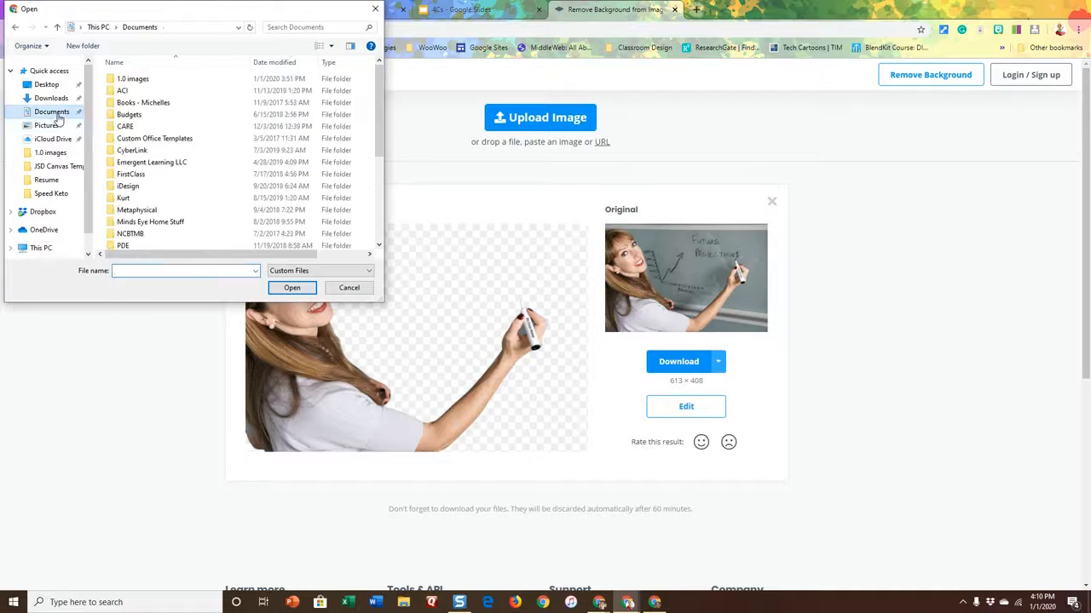
pyautogui.doubleClick(125, 79)
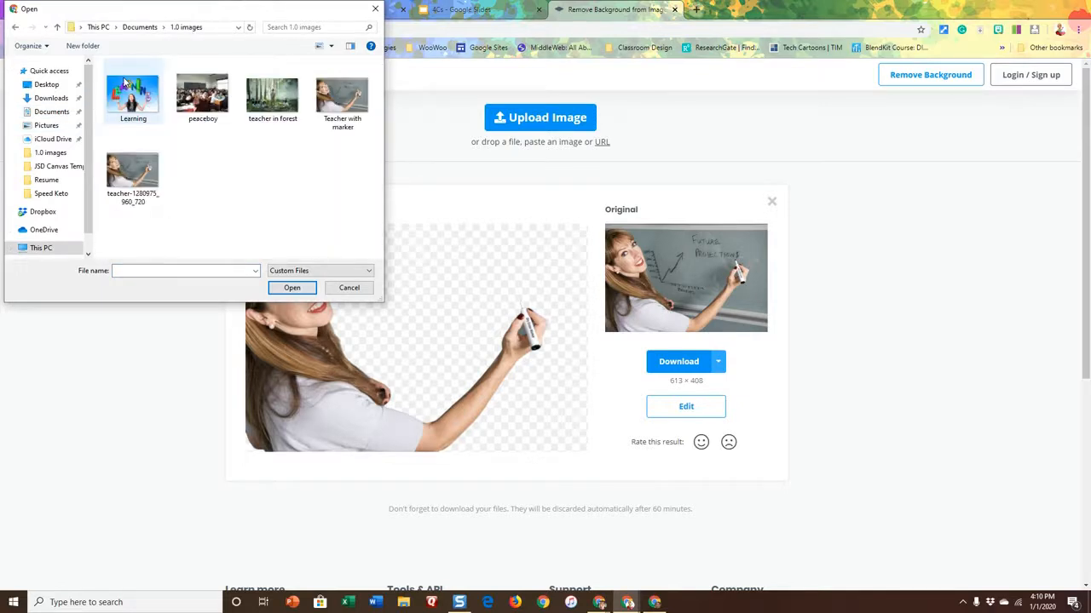
pyautogui.click(270, 103)
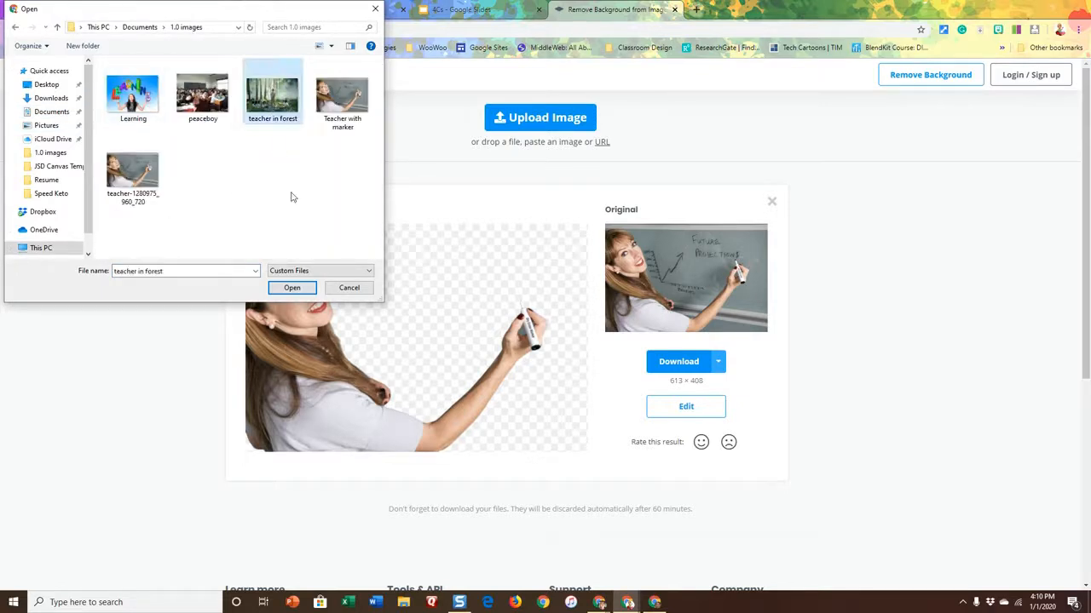
pyautogui.click(293, 287)
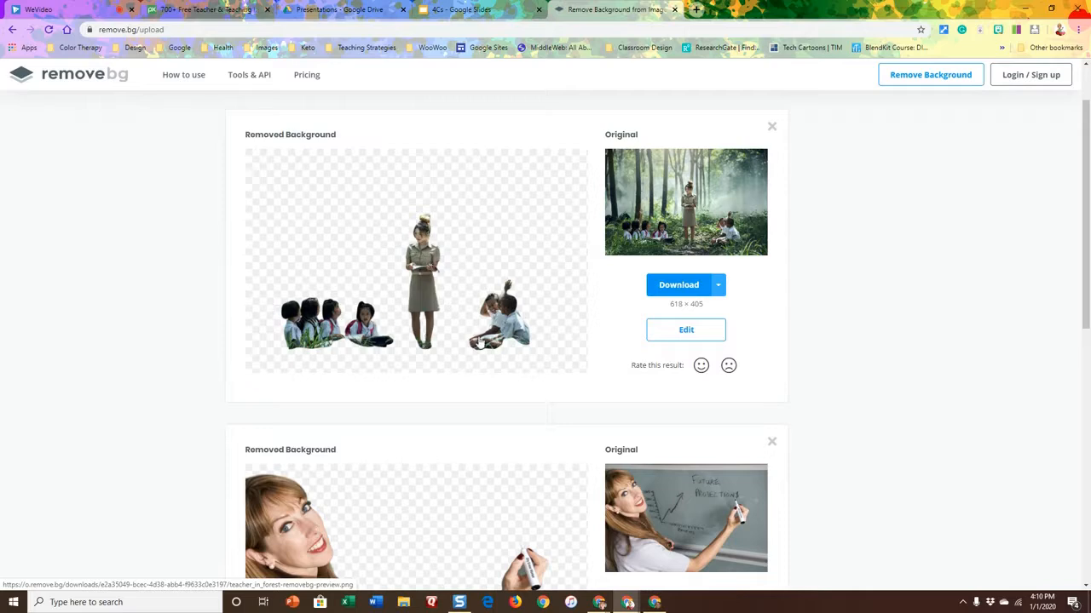
# Edit the forest cutout and restore the original grassy background around both groups of children and the teacher's legs
pyautogui.click(671, 340)
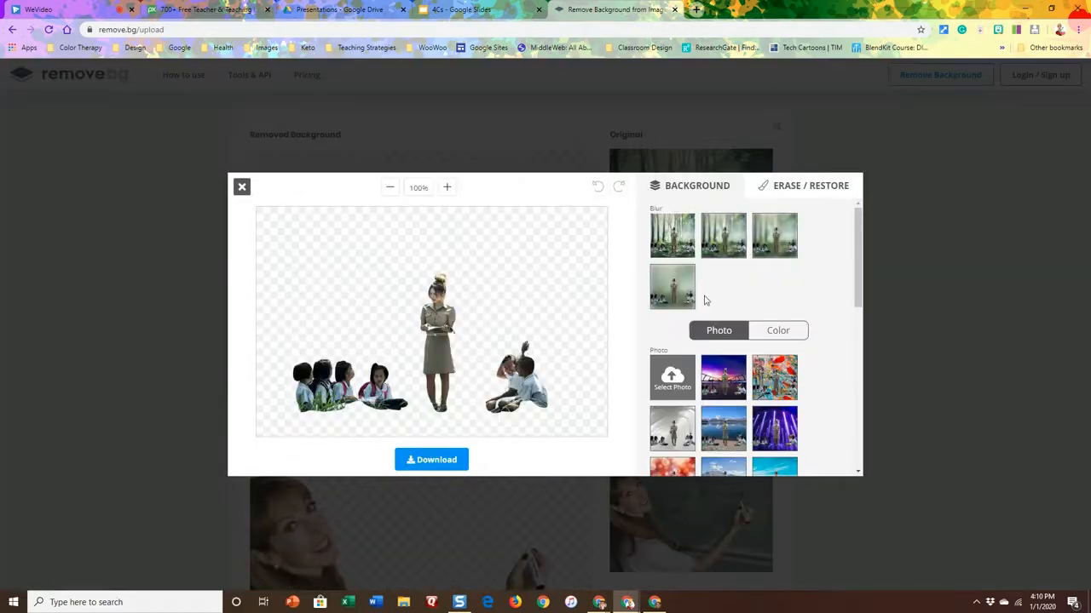
pyautogui.click(800, 186)
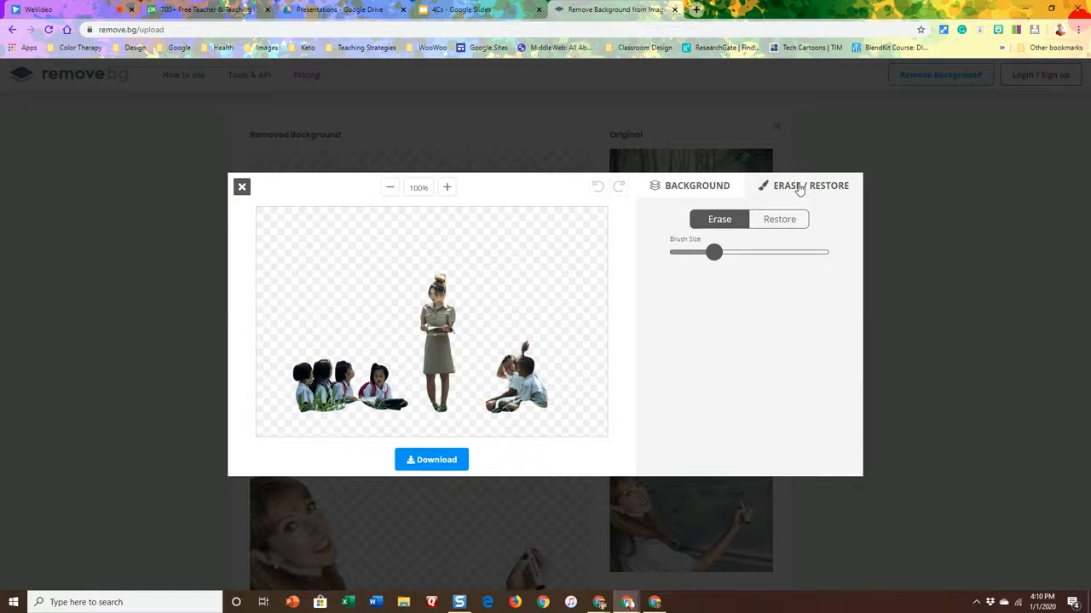
pyautogui.click(788, 222)
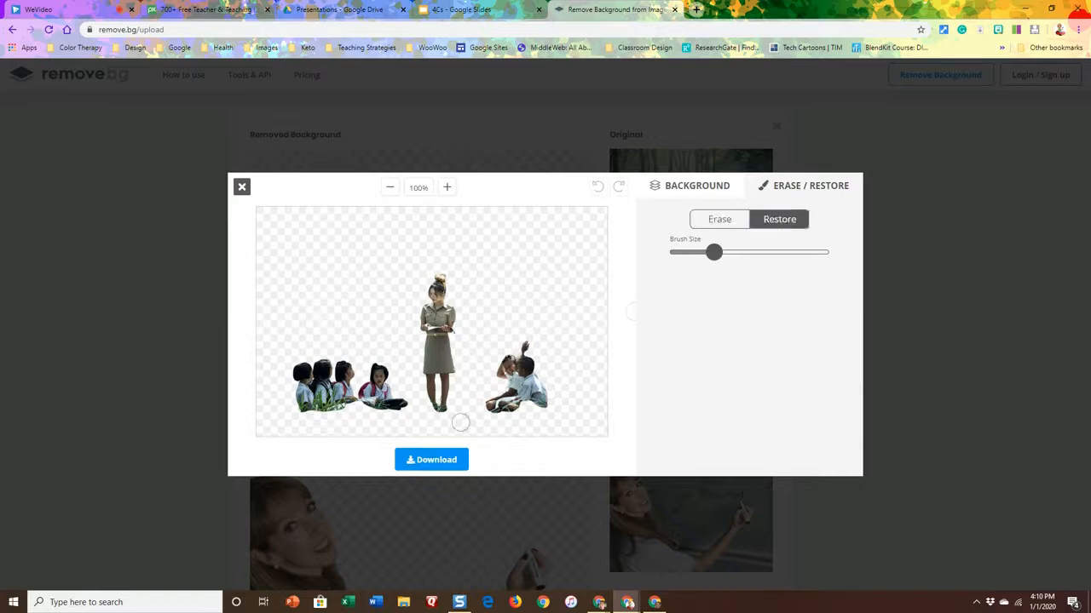
pyautogui.moveTo(294, 377)
pyautogui.mouseDown()
pyautogui.moveTo(292, 388)
pyautogui.moveTo(332, 411)
pyautogui.moveTo(540, 407)
pyautogui.moveTo(542, 377)
pyautogui.moveTo(523, 349)
pyautogui.moveTo(498, 397)
pyautogui.moveTo(400, 393)
pyautogui.moveTo(317, 362)
pyautogui.moveTo(492, 370)
pyautogui.moveTo(499, 351)
pyautogui.moveTo(388, 385)
pyautogui.moveTo(511, 381)
pyautogui.mouseUp()
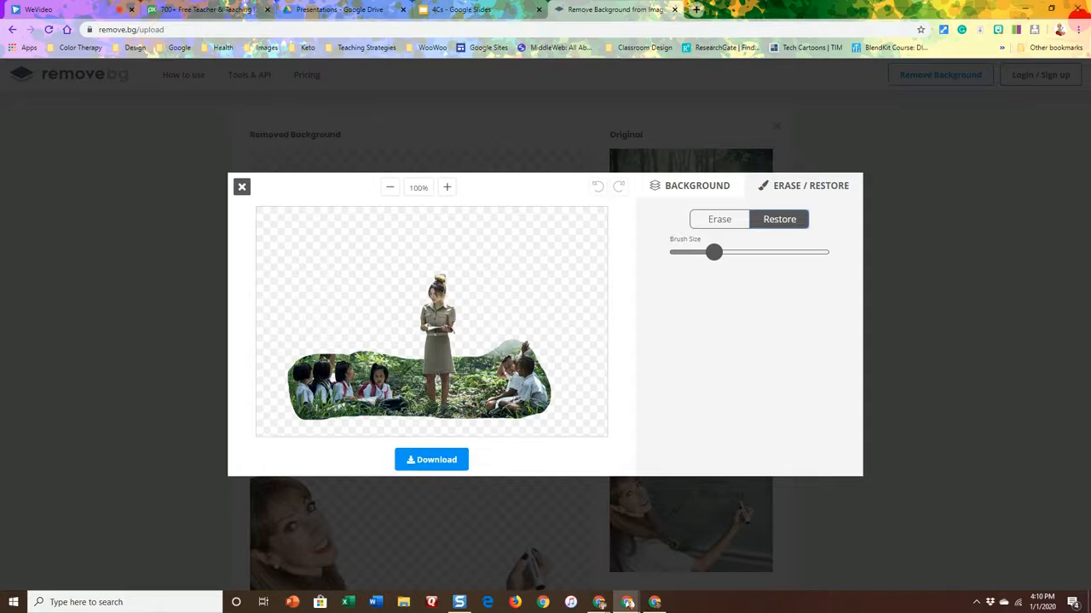
pyautogui.moveTo(537, 349); pyautogui.dragTo(549, 399)
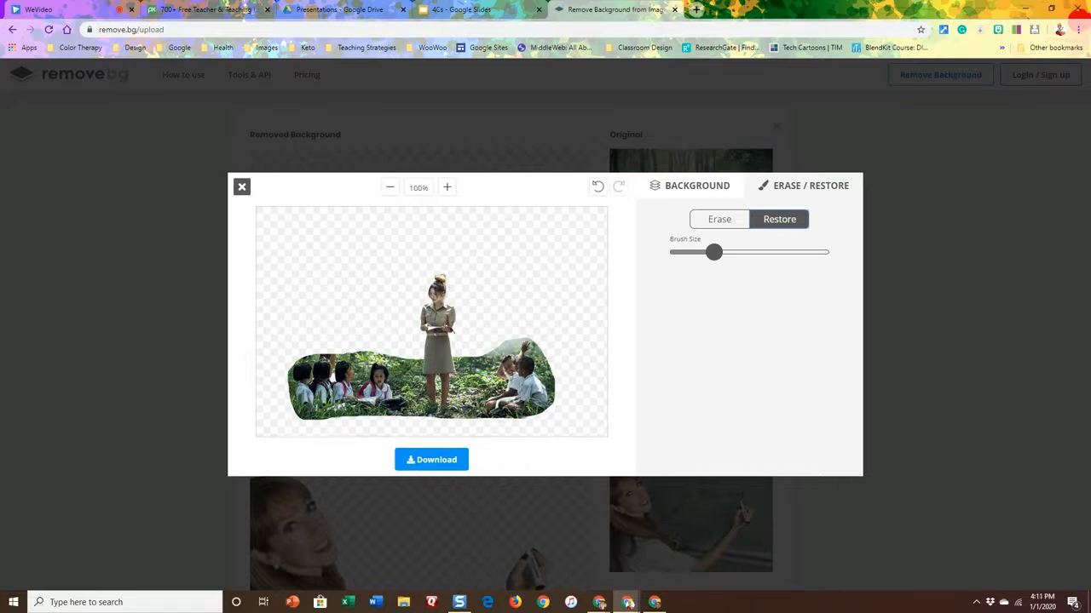
# Erase the two children right of the teacher with their surrounding grass, then download the edited forest image and dismiss the download prompt
pyautogui.click(729, 226)
pyautogui.moveTo(464, 351)
pyautogui.mouseDown()
pyautogui.moveTo(477, 414)
pyautogui.moveTo(553, 408)
pyautogui.moveTo(530, 338)
pyautogui.moveTo(493, 352)
pyautogui.moveTo(493, 413)
pyautogui.moveTo(497, 366)
pyautogui.moveTo(508, 418)
pyautogui.moveTo(508, 346)
pyautogui.moveTo(512, 395)
pyautogui.moveTo(523, 344)
pyautogui.moveTo(546, 424)
pyautogui.moveTo(528, 393)
pyautogui.moveTo(518, 407)
pyautogui.moveTo(433, 425)
pyautogui.moveTo(457, 426)
pyautogui.moveTo(471, 411)
pyautogui.moveTo(478, 369)
pyautogui.moveTo(467, 356)
pyautogui.moveTo(491, 374)
pyautogui.moveTo(503, 423)
pyautogui.moveTo(273, 418)
pyautogui.mouseUp()
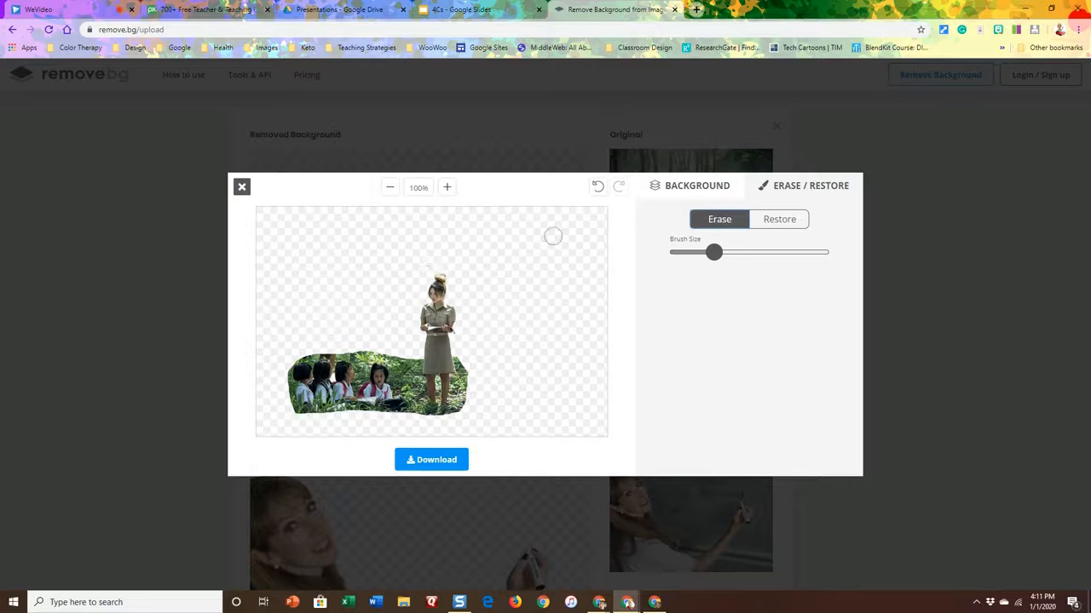
pyautogui.click(449, 469)
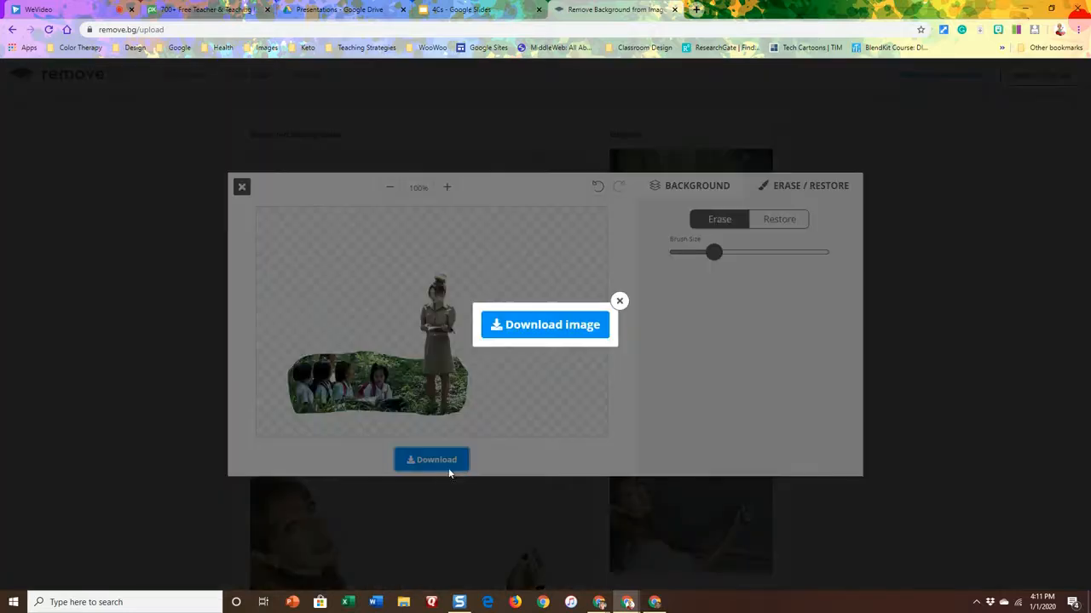
pyautogui.click(590, 322)
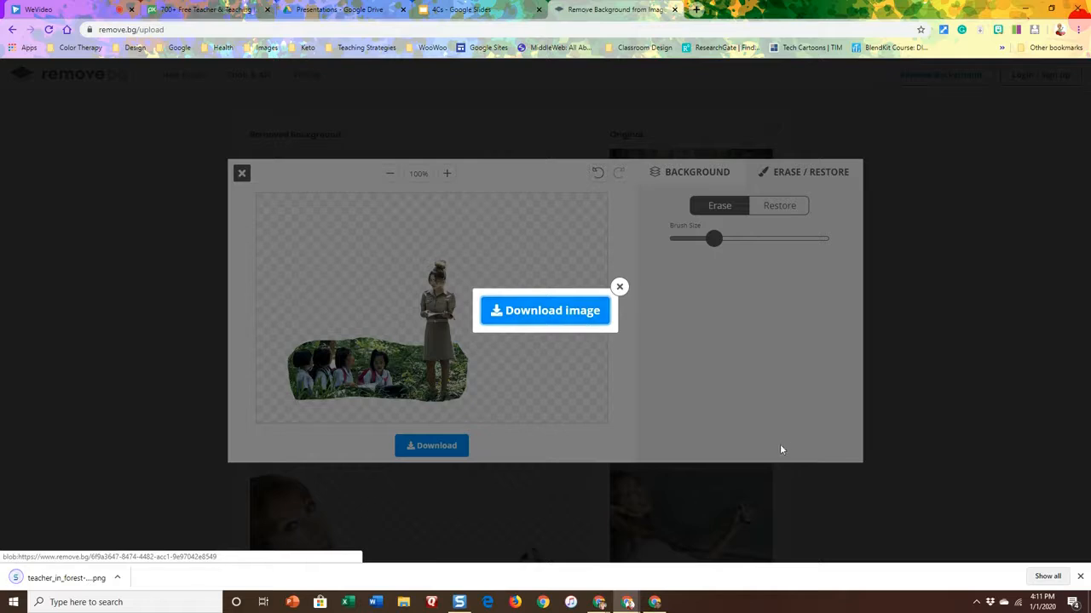
pyautogui.click(619, 287)
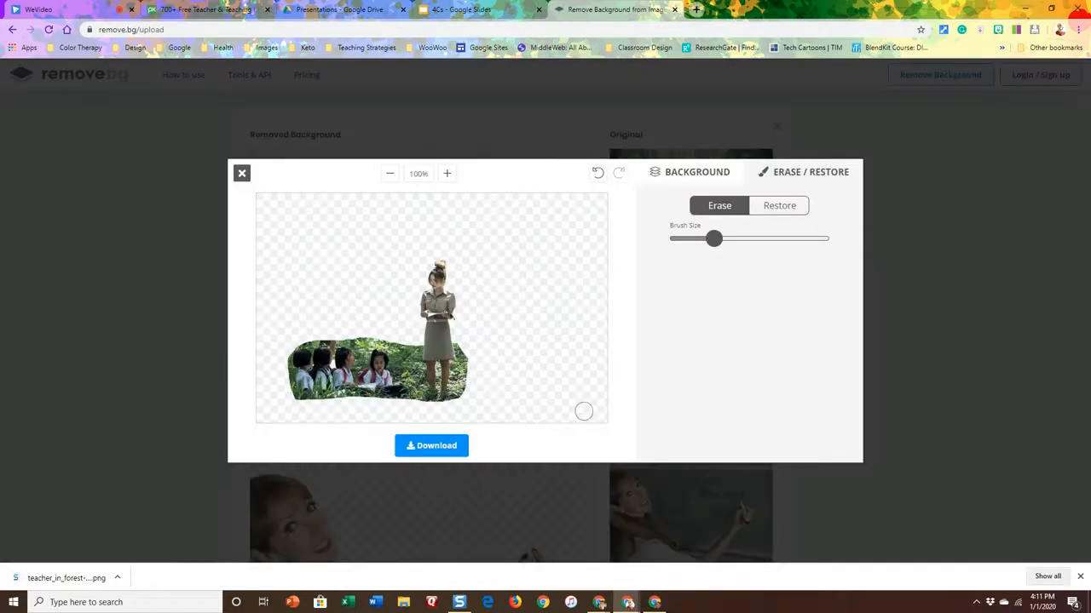
# Close the forest image editor and upload the "peaceboy" image from the 1.0 images folder for background removal
pyautogui.click(242, 175)
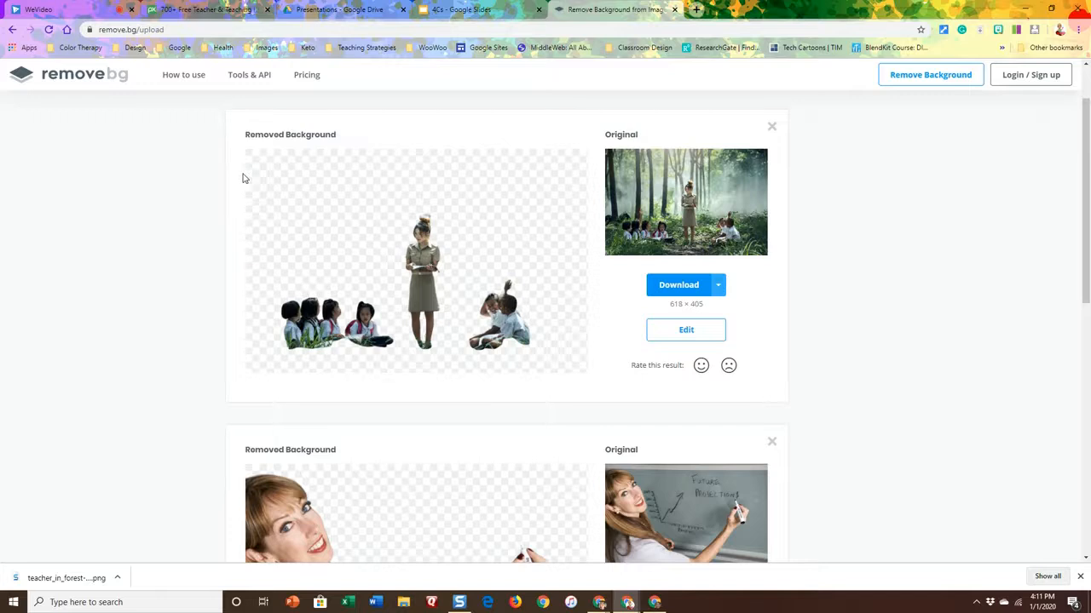
pyautogui.scroll(2, 860, 328)
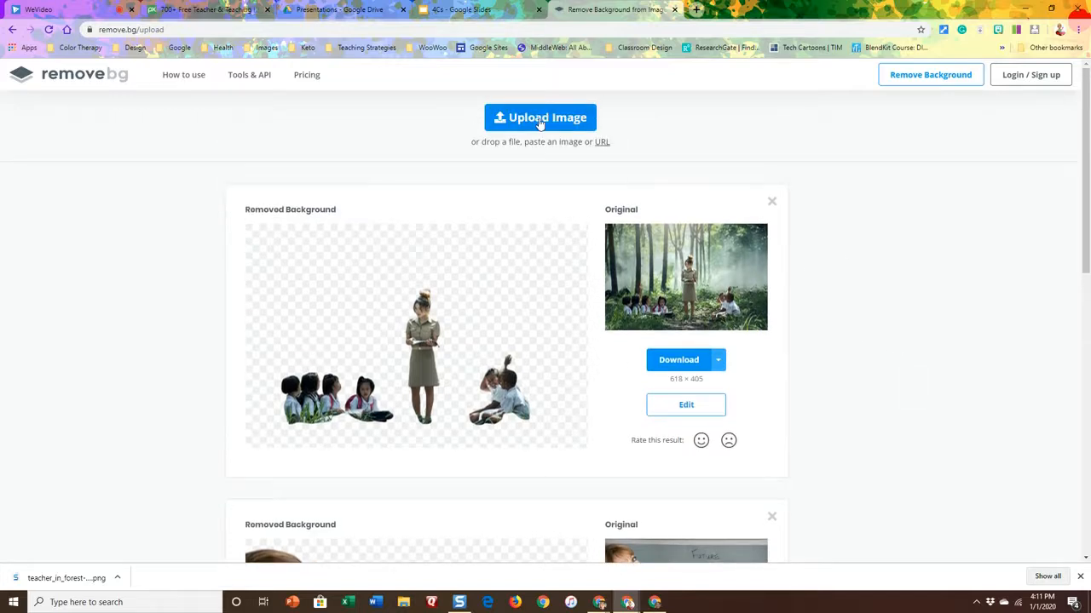
pyautogui.click(538, 122)
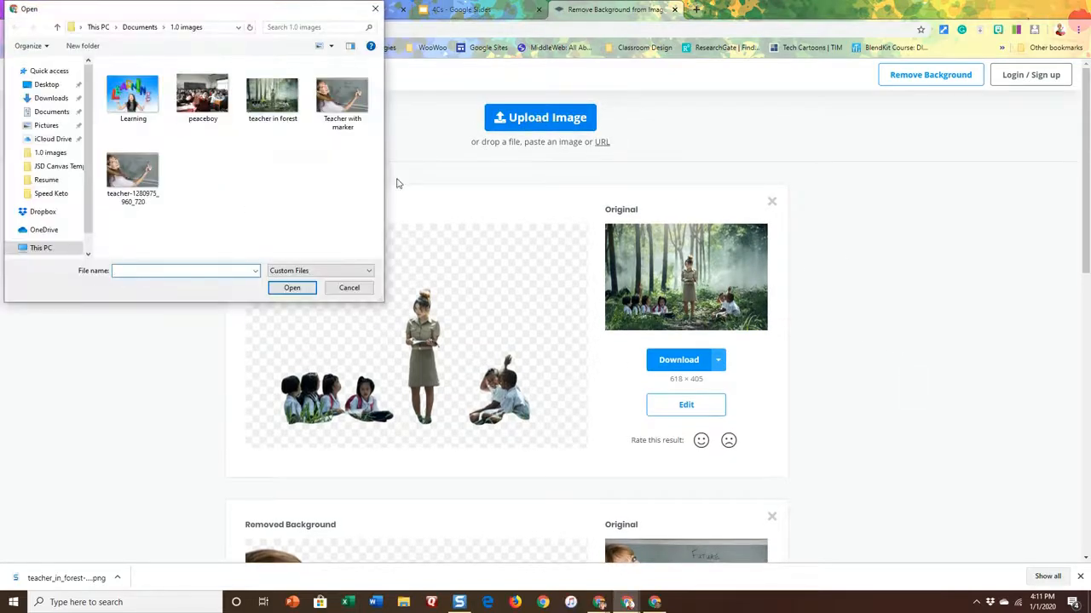
pyautogui.click(198, 109)
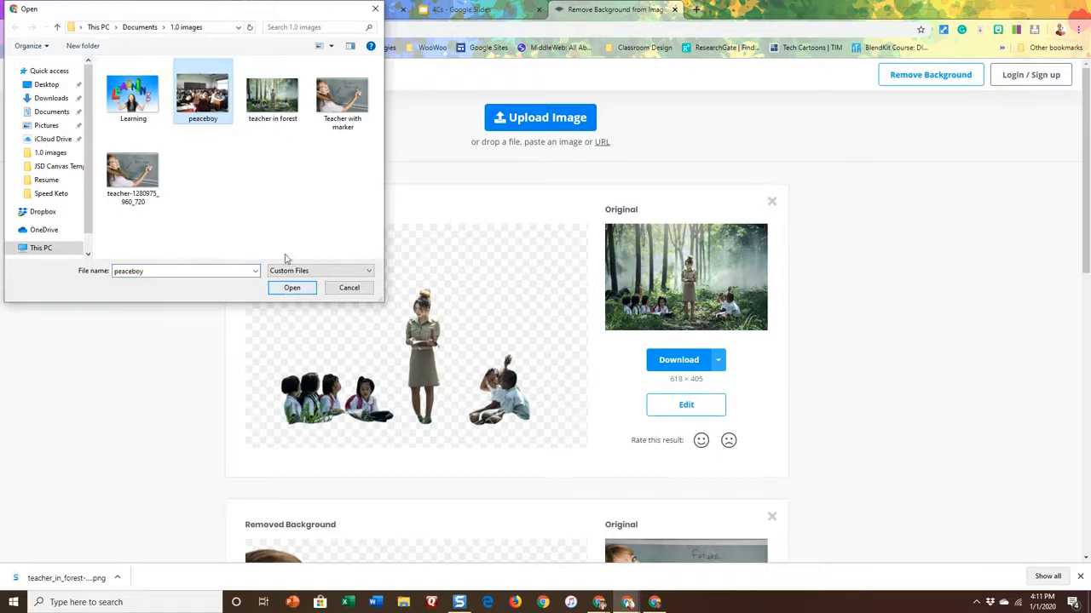
pyautogui.doubleClick(201, 107)
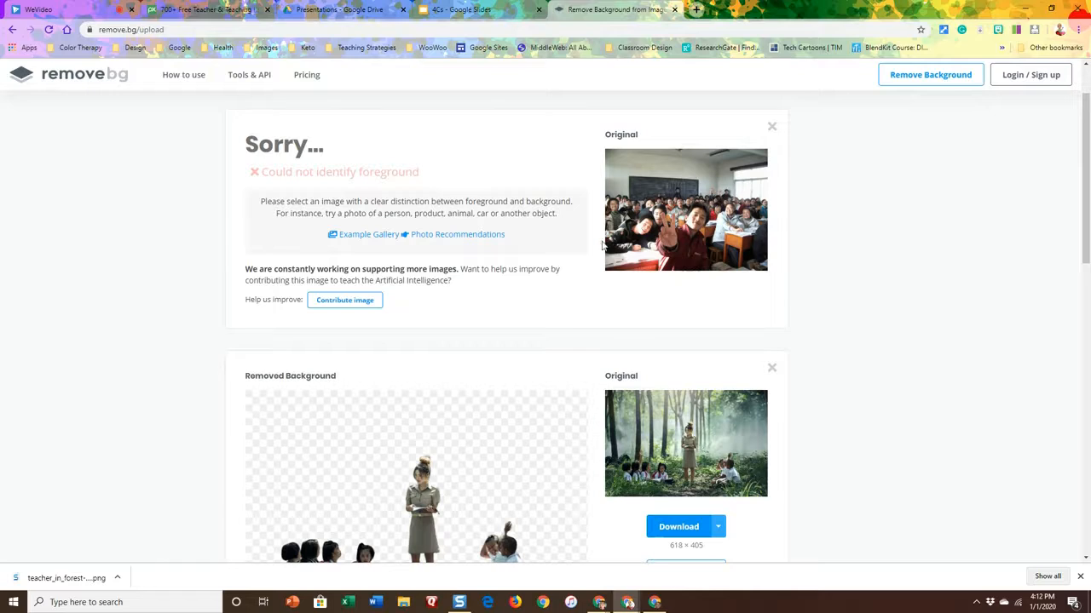
# Upload the "Learning" image from the 1.0 images folder for background removal
pyautogui.scroll(1, 687, 242)
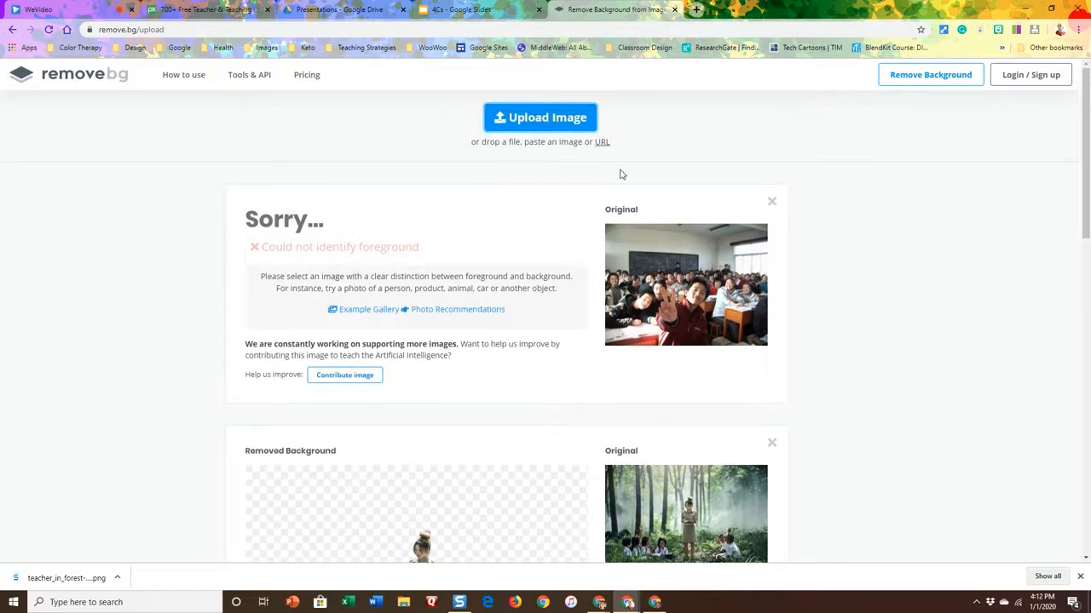
pyautogui.click(528, 119)
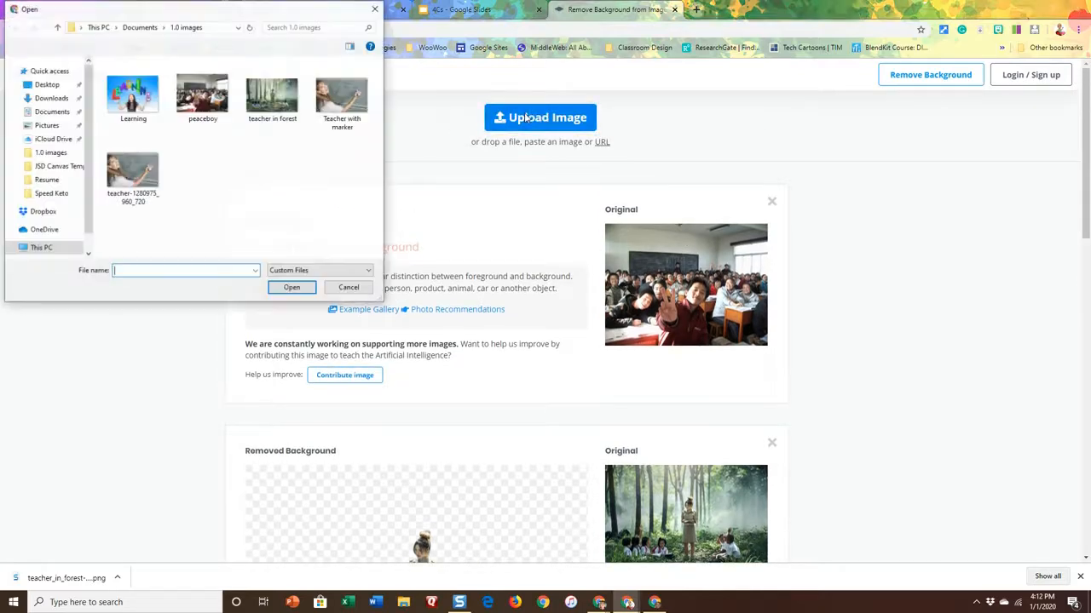
pyautogui.click(138, 102)
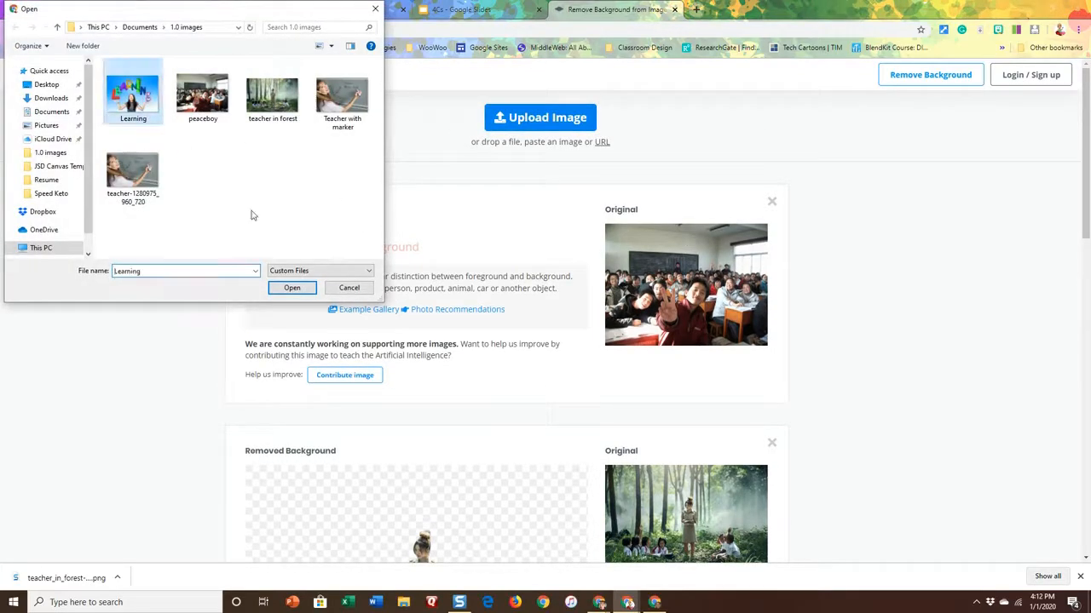
pyautogui.click(290, 288)
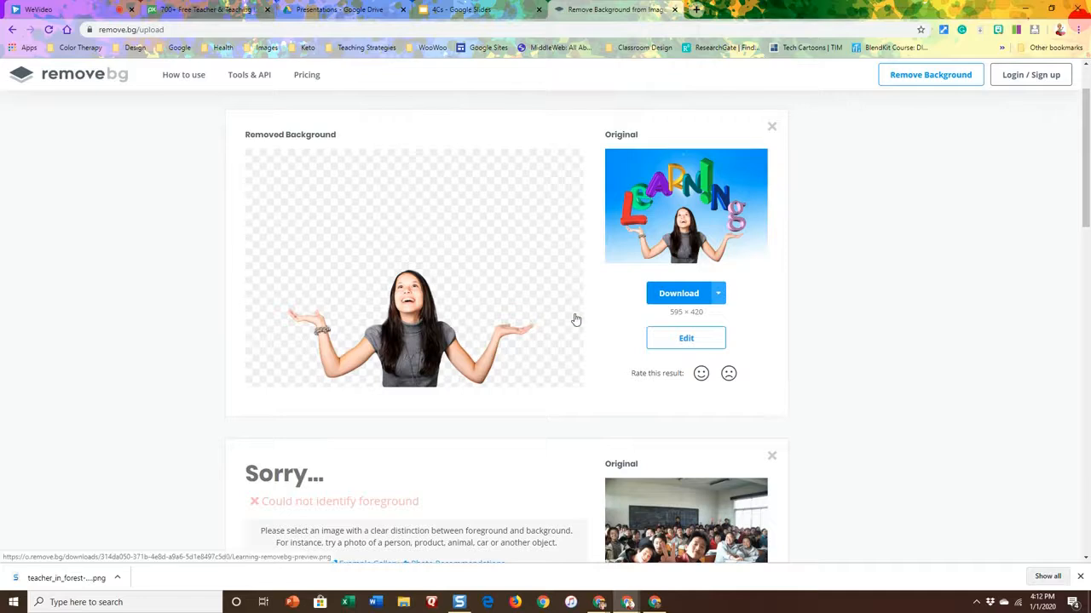
# Edit the young woman cutout and restore the arc of colored LEARNING letters with the blue sky around them
pyautogui.click(698, 341)
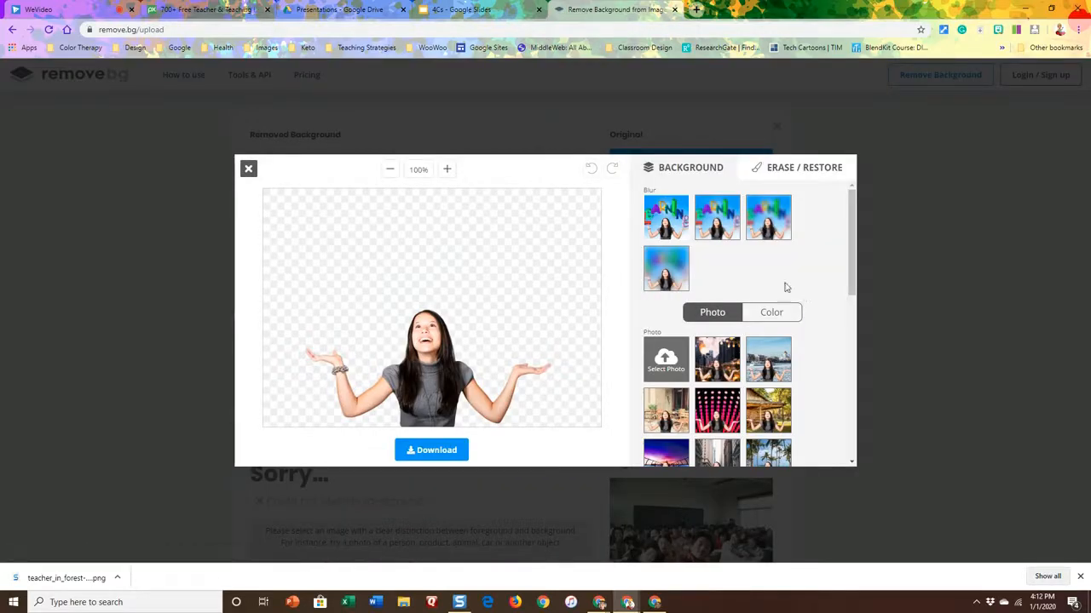
pyautogui.click(823, 168)
pyautogui.click(771, 201)
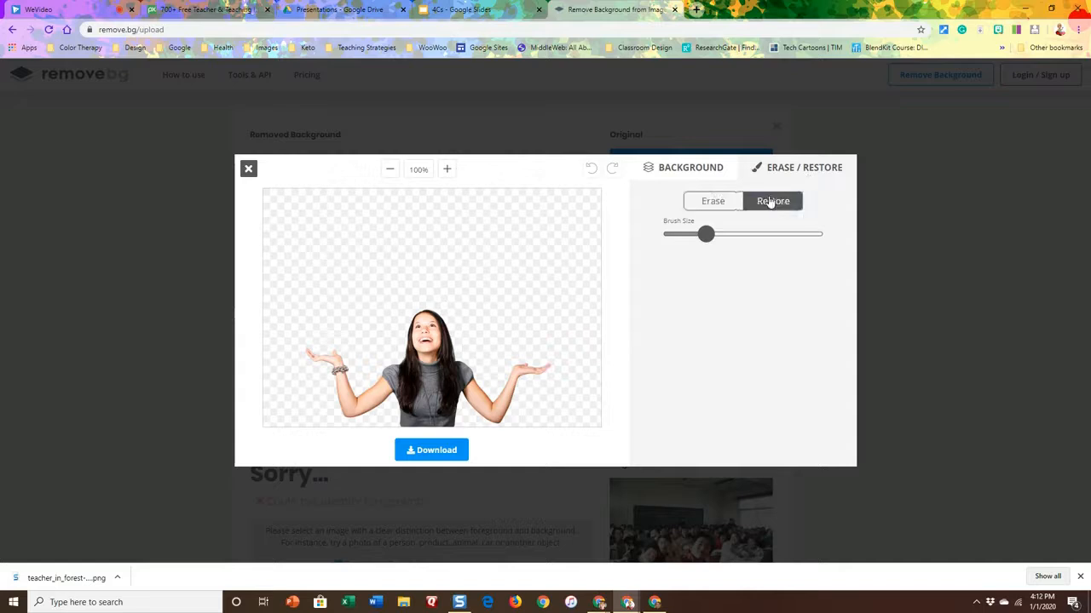
pyautogui.moveTo(528, 334)
pyautogui.mouseDown()
pyautogui.moveTo(528, 293)
pyautogui.moveTo(494, 259)
pyautogui.moveTo(386, 245)
pyautogui.moveTo(351, 251)
pyautogui.moveTo(318, 280)
pyautogui.moveTo(304, 338)
pyautogui.moveTo(336, 354)
pyautogui.moveTo(313, 311)
pyautogui.moveTo(344, 359)
pyautogui.moveTo(349, 338)
pyautogui.moveTo(324, 247)
pyautogui.moveTo(499, 243)
pyautogui.moveTo(364, 259)
pyautogui.moveTo(330, 282)
pyautogui.moveTo(369, 296)
pyautogui.moveTo(354, 302)
pyautogui.moveTo(419, 271)
pyautogui.moveTo(492, 284)
pyautogui.moveTo(529, 312)
pyautogui.moveTo(524, 357)
pyautogui.moveTo(540, 372)
pyautogui.moveTo(552, 328)
pyautogui.moveTo(537, 312)
pyautogui.moveTo(549, 307)
pyautogui.moveTo(552, 283)
pyautogui.moveTo(514, 262)
pyautogui.mouseUp()
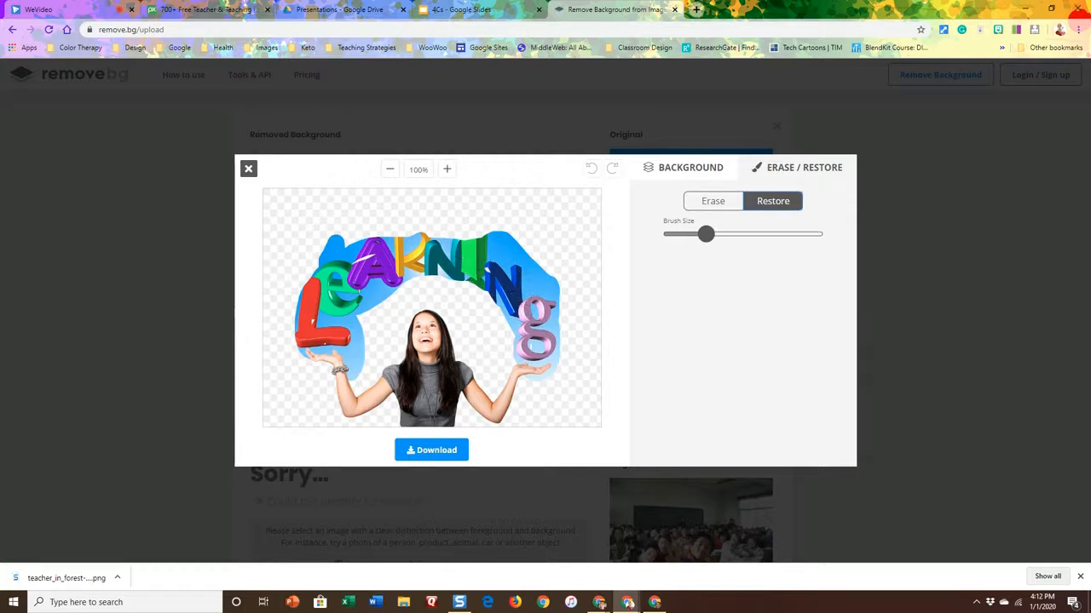
pyautogui.moveTo(306, 355)
pyautogui.mouseDown()
pyautogui.moveTo(299, 362)
pyautogui.moveTo(293, 298)
pyautogui.moveTo(316, 251)
pyautogui.moveTo(477, 233)
pyautogui.moveTo(529, 264)
pyautogui.mouseUp()
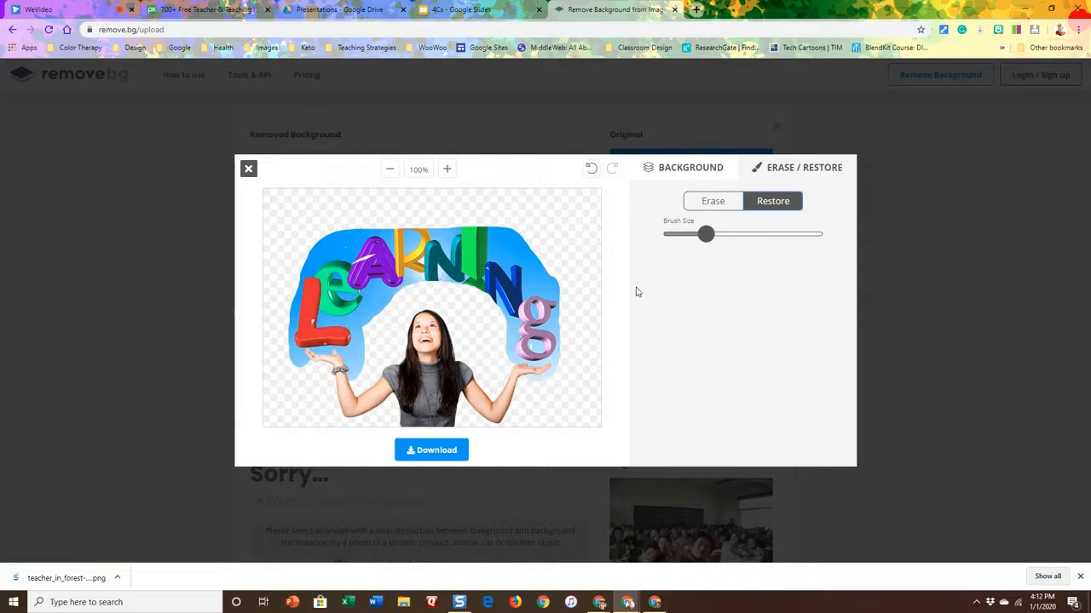
# Try erasing the restored letters and blue sky around the young woman, and close the editor without downloading
pyautogui.click(714, 201)
pyautogui.moveTo(545, 386)
pyautogui.mouseDown()
pyautogui.moveTo(530, 354)
pyautogui.moveTo(547, 371)
pyautogui.moveTo(564, 360)
pyautogui.moveTo(495, 322)
pyautogui.moveTo(516, 368)
pyautogui.moveTo(537, 327)
pyautogui.moveTo(573, 322)
pyautogui.moveTo(514, 348)
pyautogui.mouseUp()
pyautogui.moveTo(419, 271)
pyautogui.mouseDown()
pyautogui.moveTo(448, 266)
pyautogui.moveTo(536, 288)
pyautogui.moveTo(401, 281)
pyautogui.moveTo(350, 255)
pyautogui.moveTo(306, 251)
pyautogui.moveTo(290, 346)
pyautogui.moveTo(300, 367)
pyautogui.moveTo(336, 339)
pyautogui.moveTo(358, 374)
pyautogui.moveTo(391, 330)
pyautogui.moveTo(351, 243)
pyautogui.mouseUp()
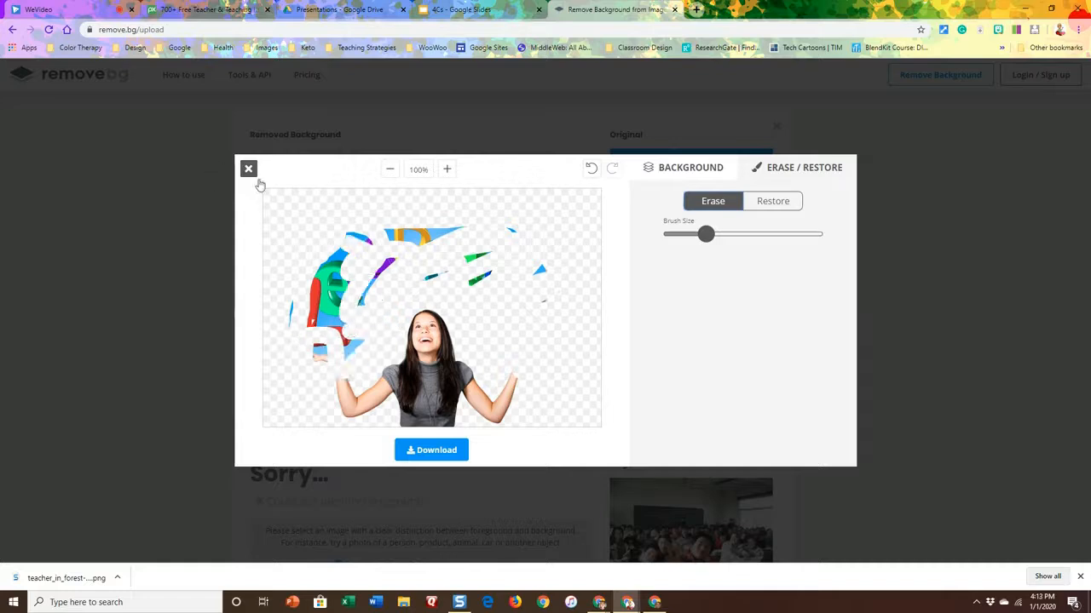
pyautogui.click(248, 169)
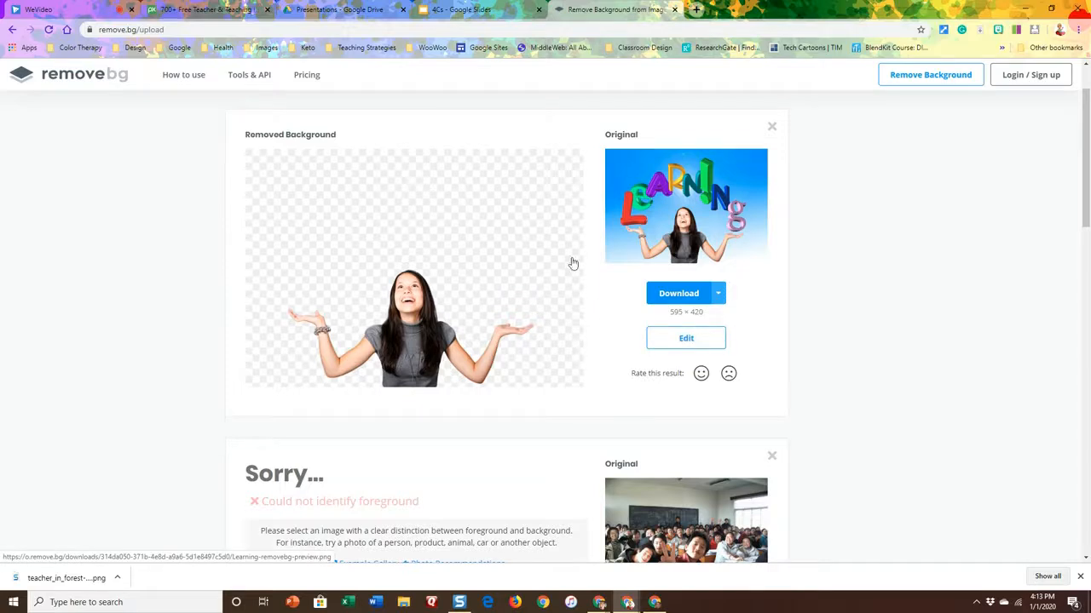
# Download the automatic cutout of the young woman and open the downloaded PNG in Snagit Editor
pyautogui.click(679, 294)
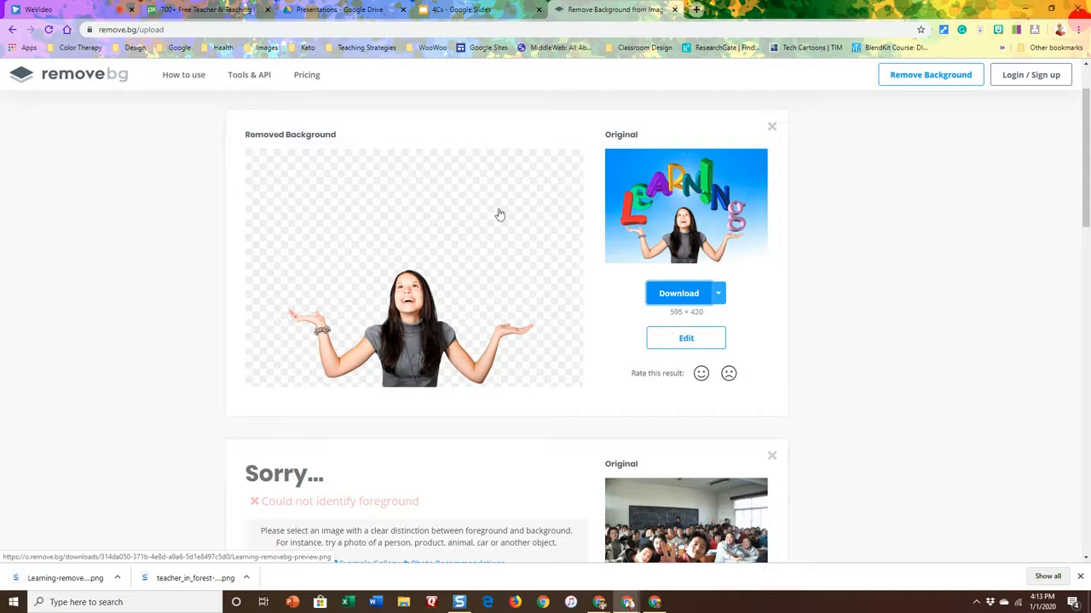
pyautogui.click(73, 579)
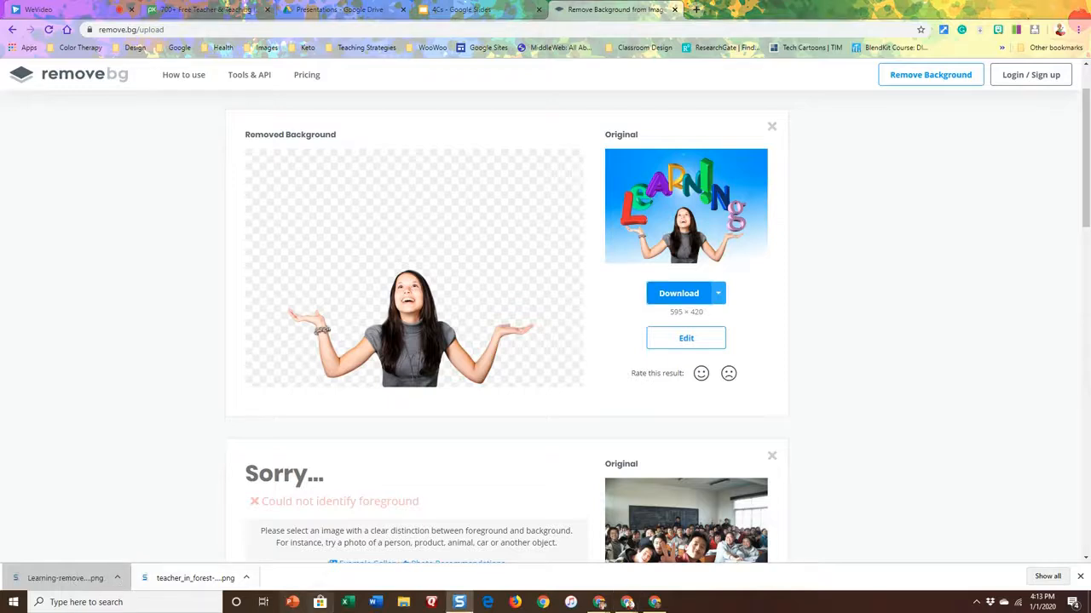
pyautogui.click(460, 603)
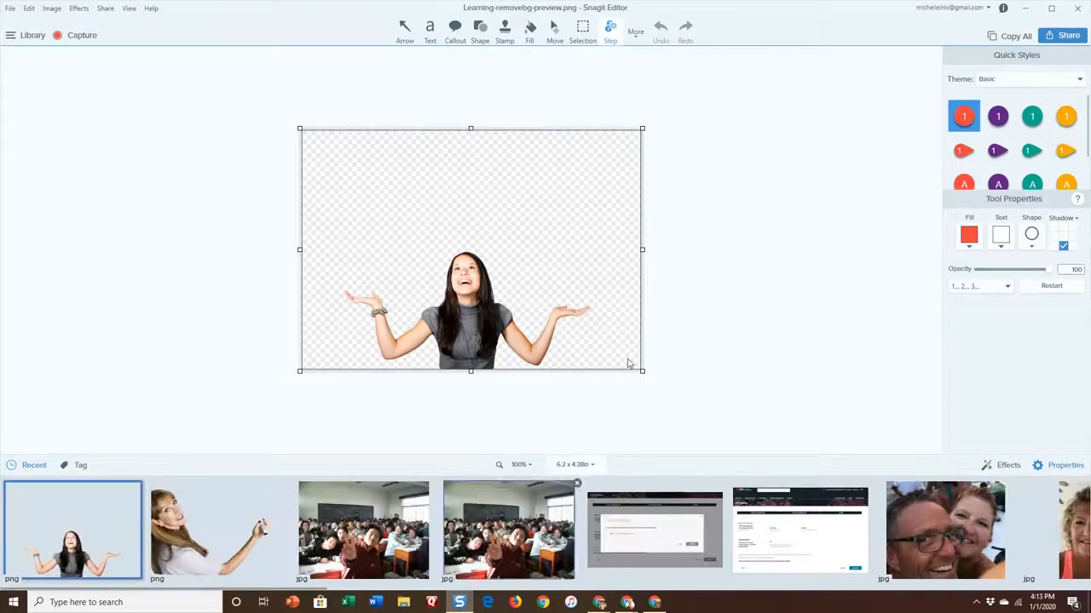
# Save a PNG copy as "Young Woman Arms up" in the Documents folder 1.0 images and minimize the editor
pyautogui.click(12, 12)
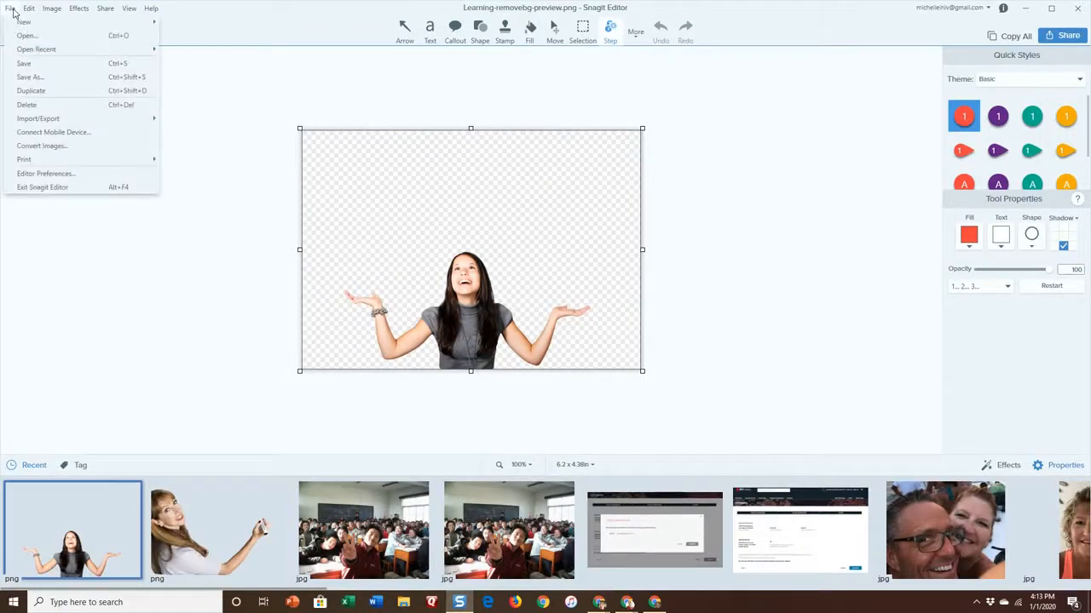
pyautogui.click(32, 80)
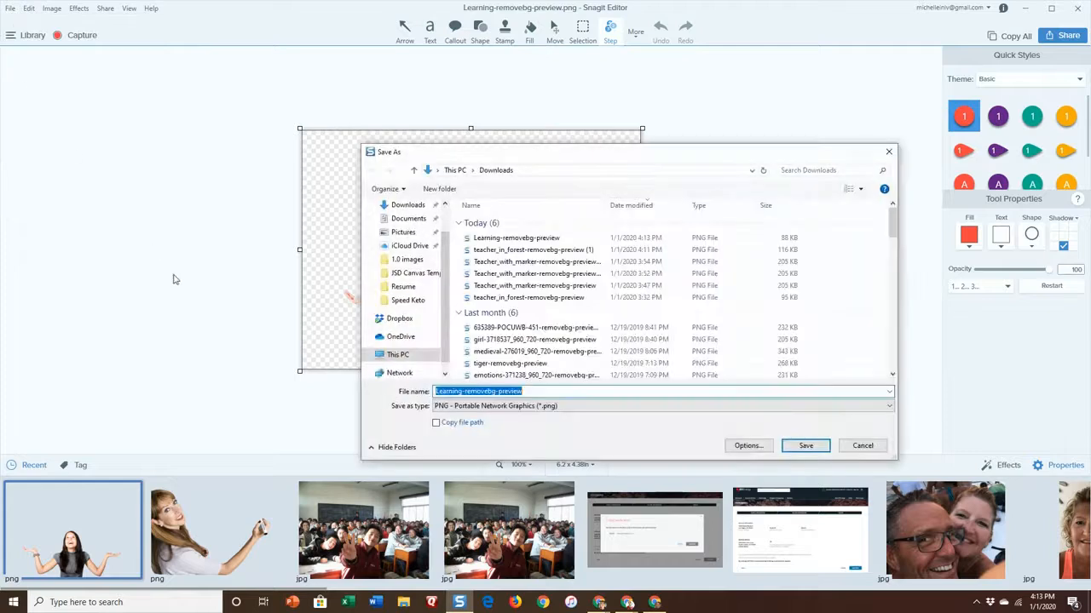
pyautogui.click(409, 219)
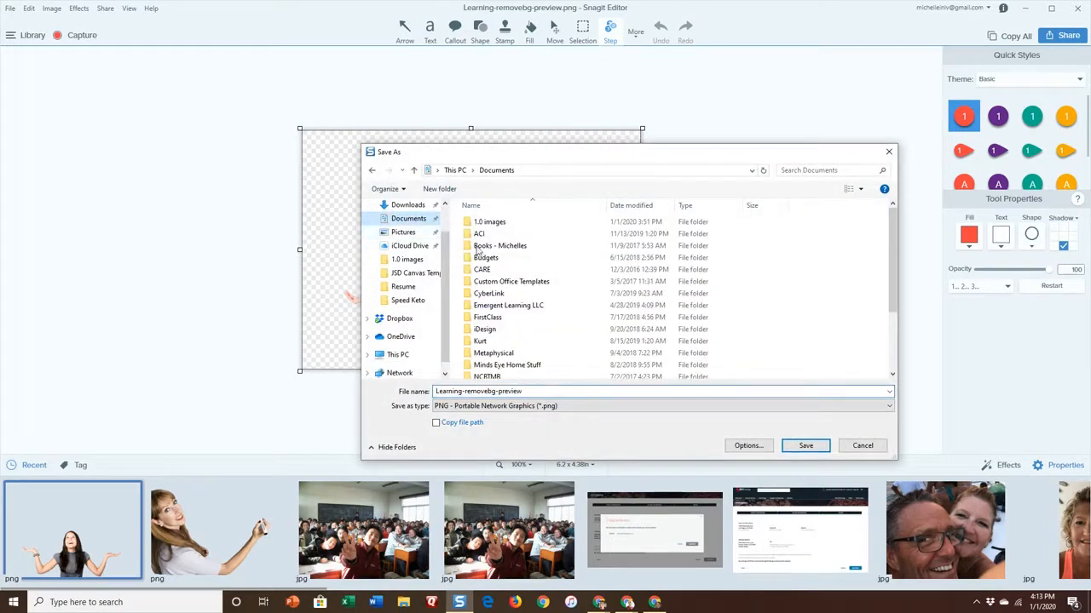
pyautogui.doubleClick(494, 223)
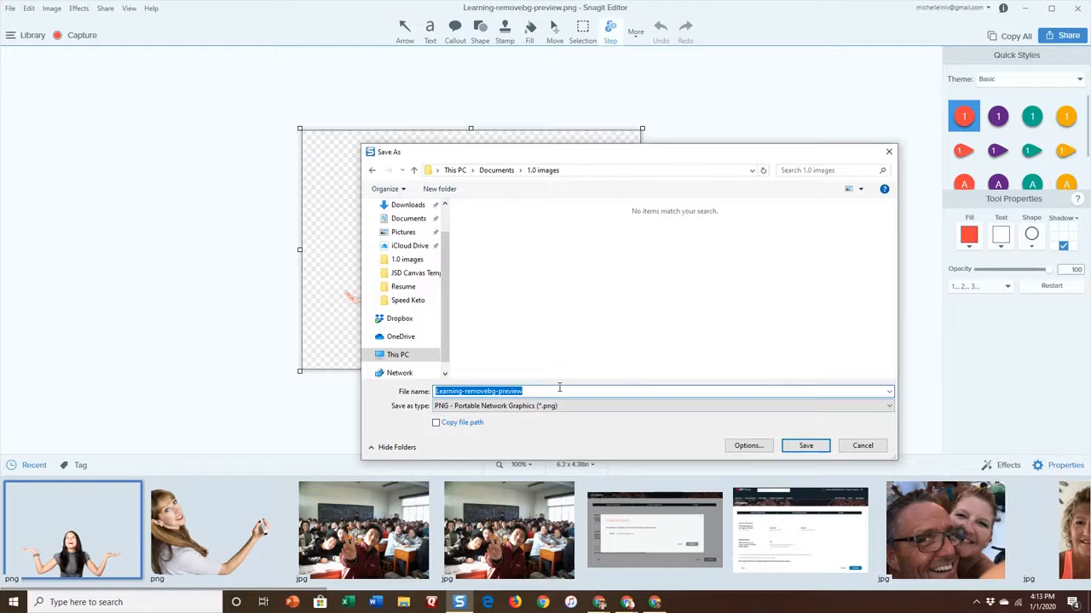
pyautogui.write('Young Woman Arms u')
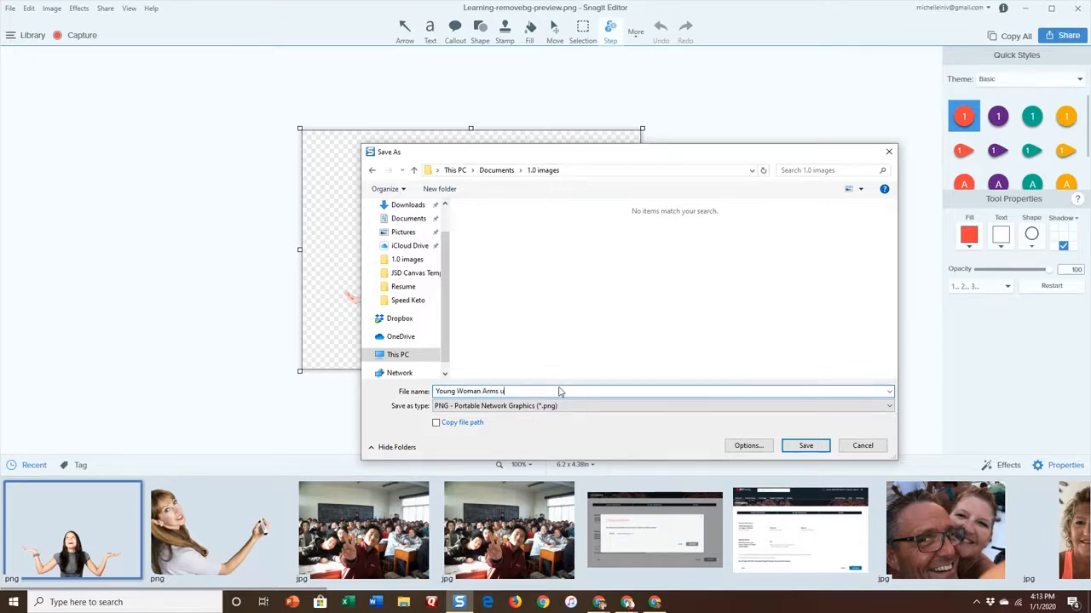
pyautogui.press('Return')
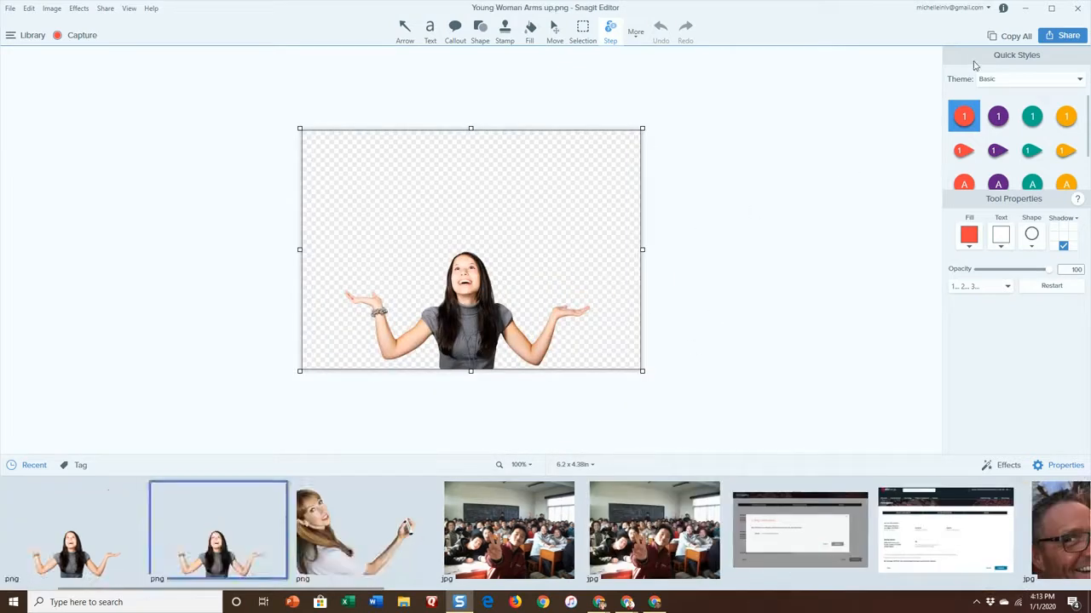
pyautogui.click(1025, 9)
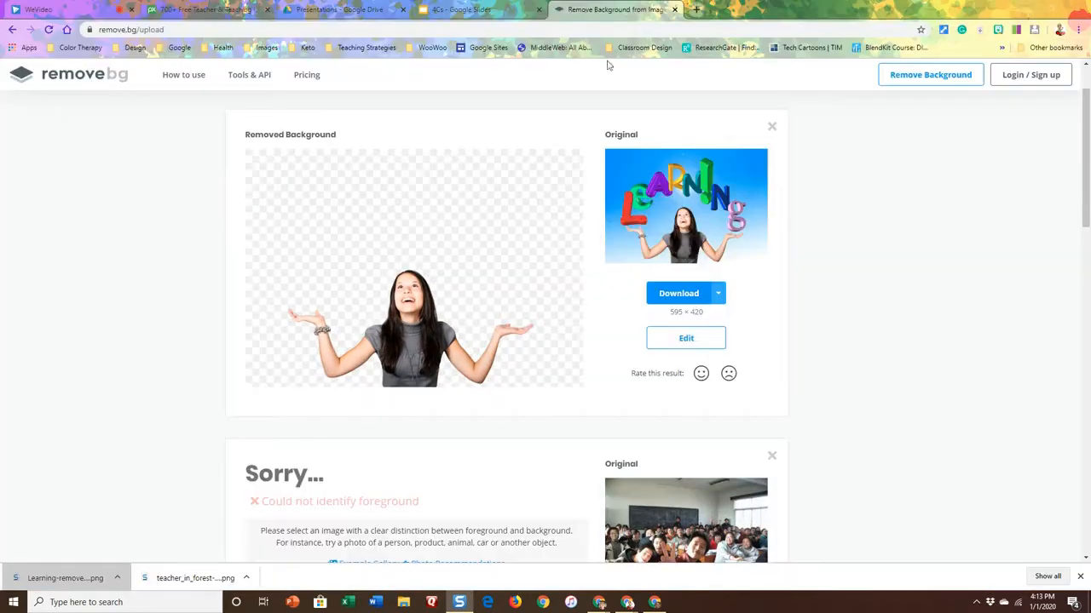
# Switch to the 4Cs presentation in Google Slides and delete the teacher with marker image from the title slide
pyautogui.click(494, 10)
pyautogui.click(334, 436)
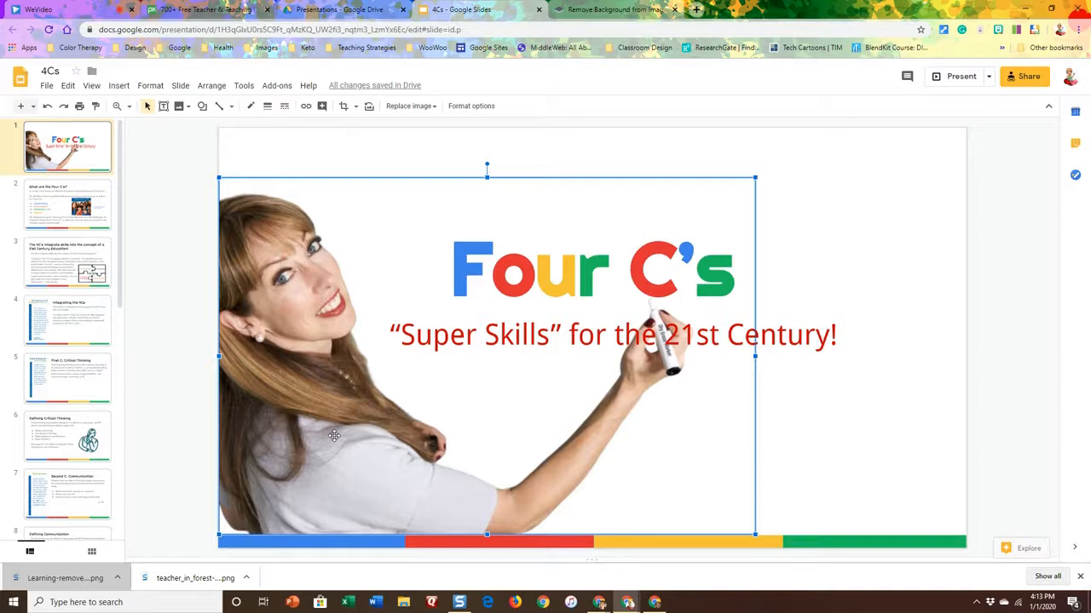
pyautogui.press('Delete')
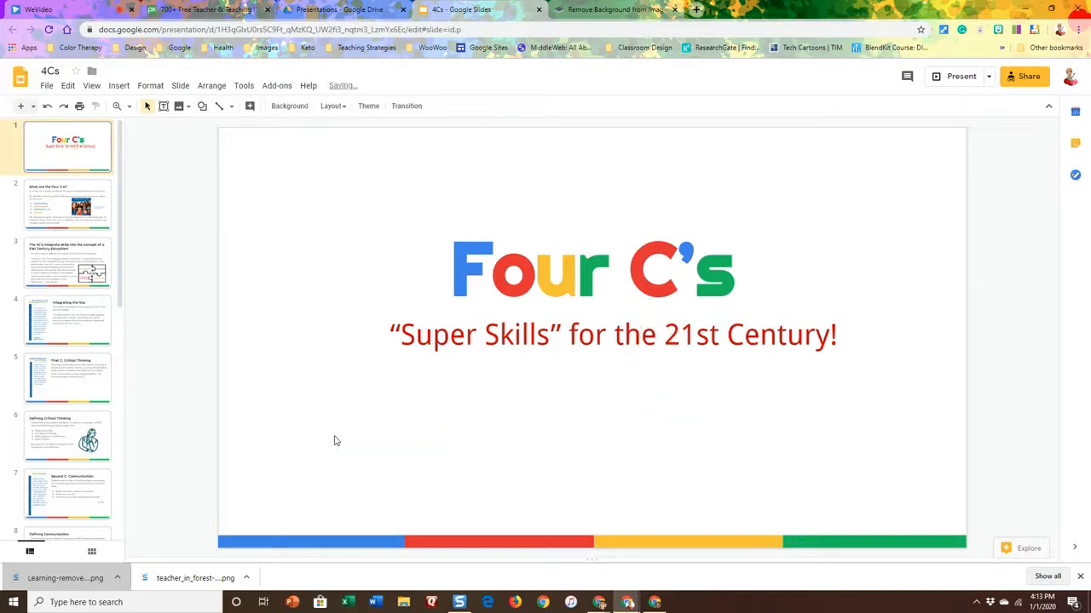
# Place the young woman cutout on the title slide, enlarged and roughly centered just above the colored stripe
pyautogui.hotkey('ctrl', 'z')
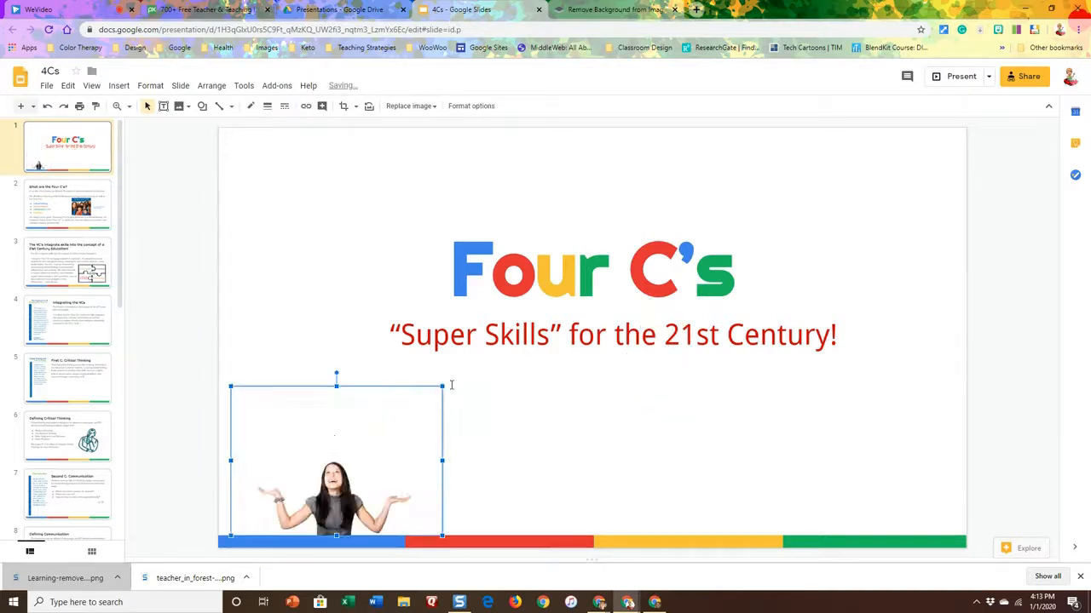
pyautogui.moveTo(438, 389); pyautogui.dragTo(706, 199)
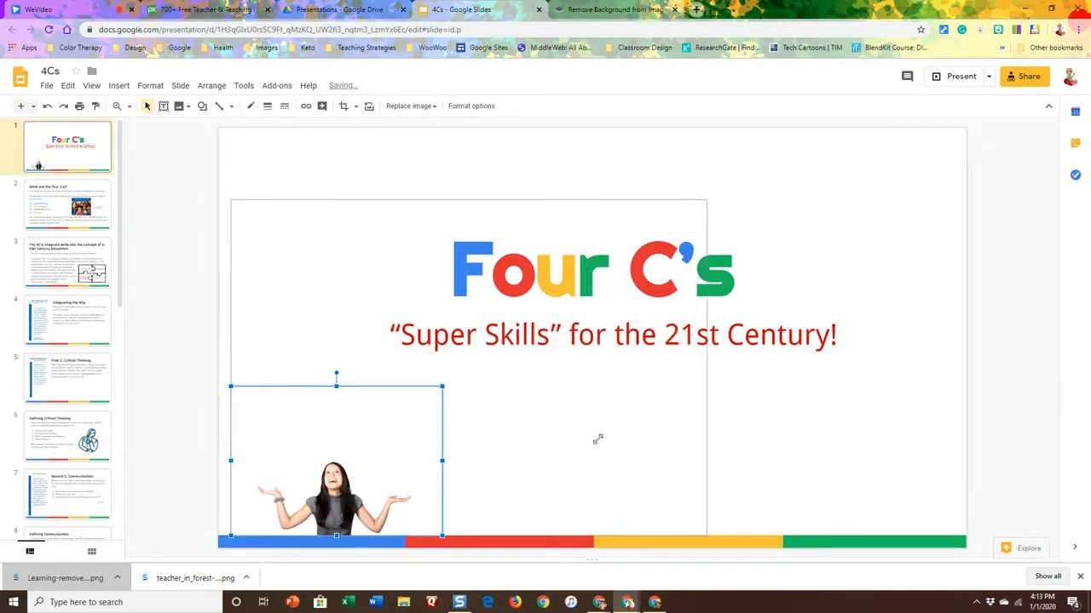
pyautogui.moveTo(525, 463); pyautogui.dragTo(659, 455)
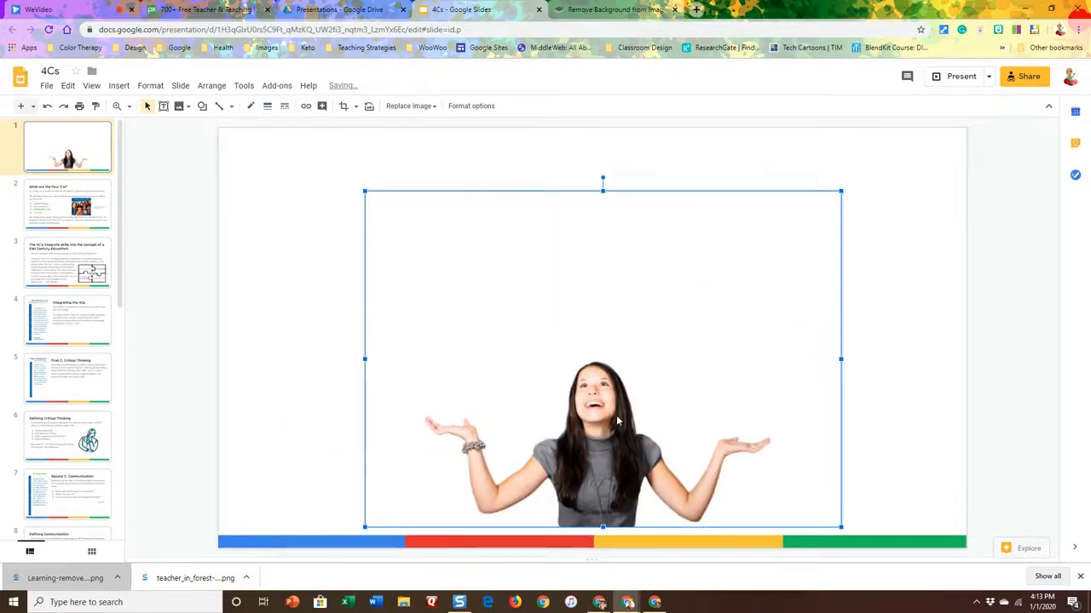